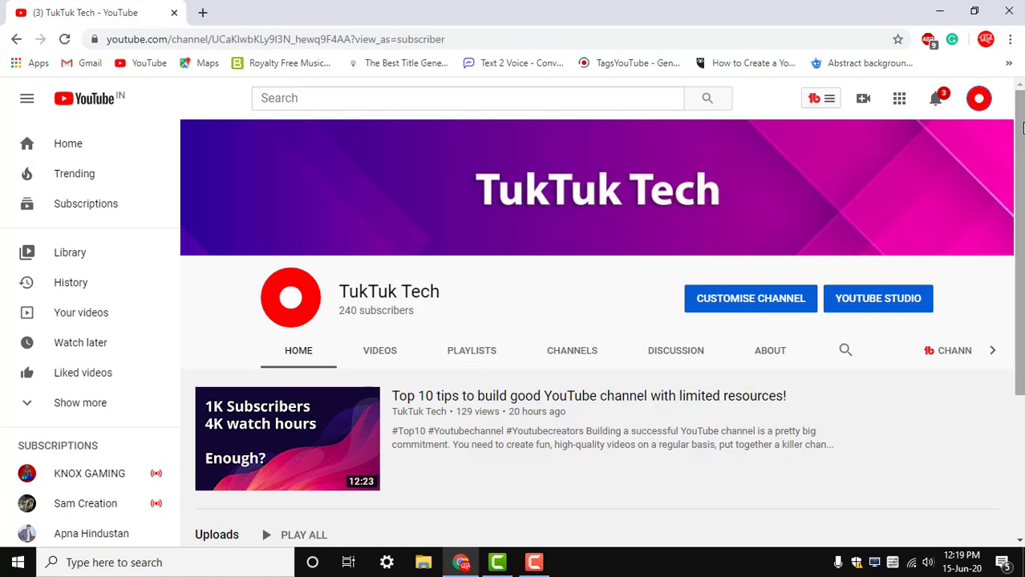
# - Scroll through the TukTuk Tech channel's uploads on YouTube
pyautogui.moveTo(1022, 131); pyautogui.dragTo(1014, 277)
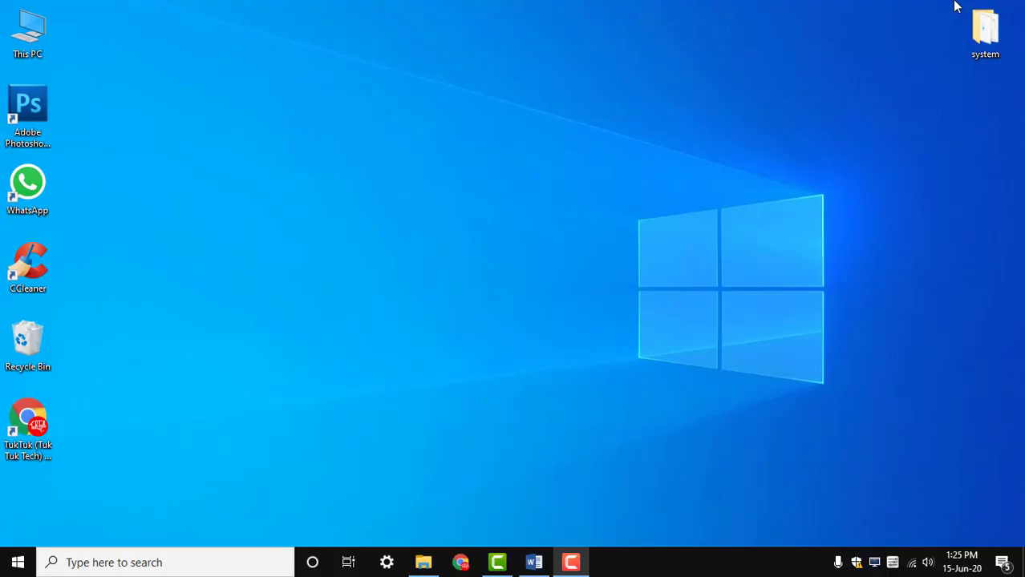
# - Select the High performance plan through Power & sleep's additional power settings
pyautogui.click(147, 563)
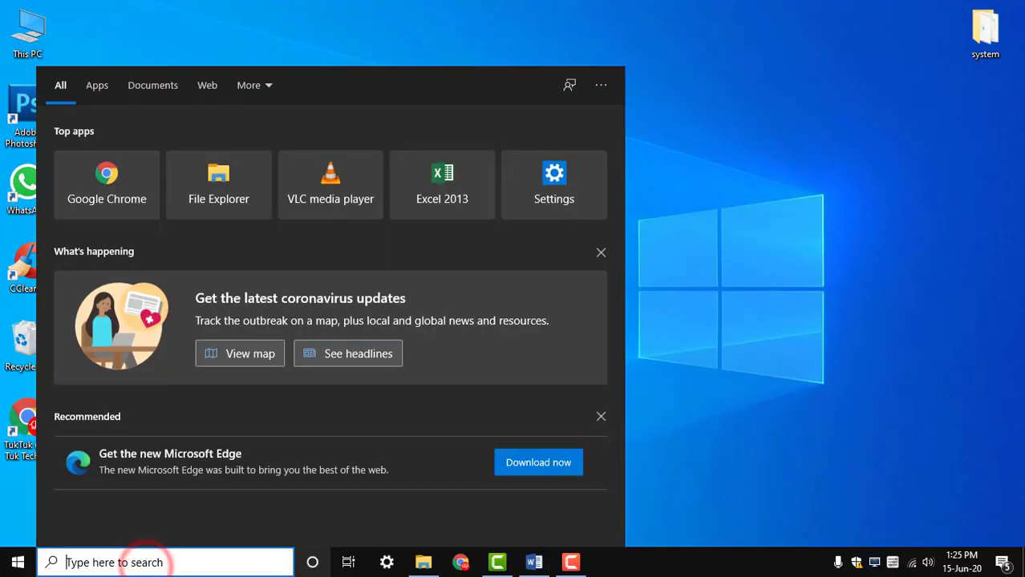
pyautogui.write('power')
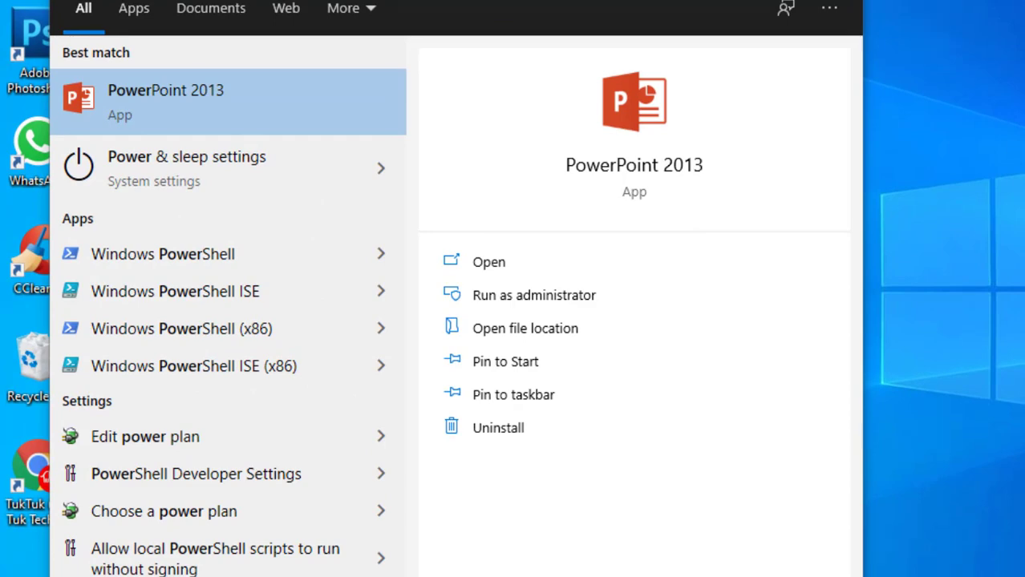
pyautogui.click(214, 177)
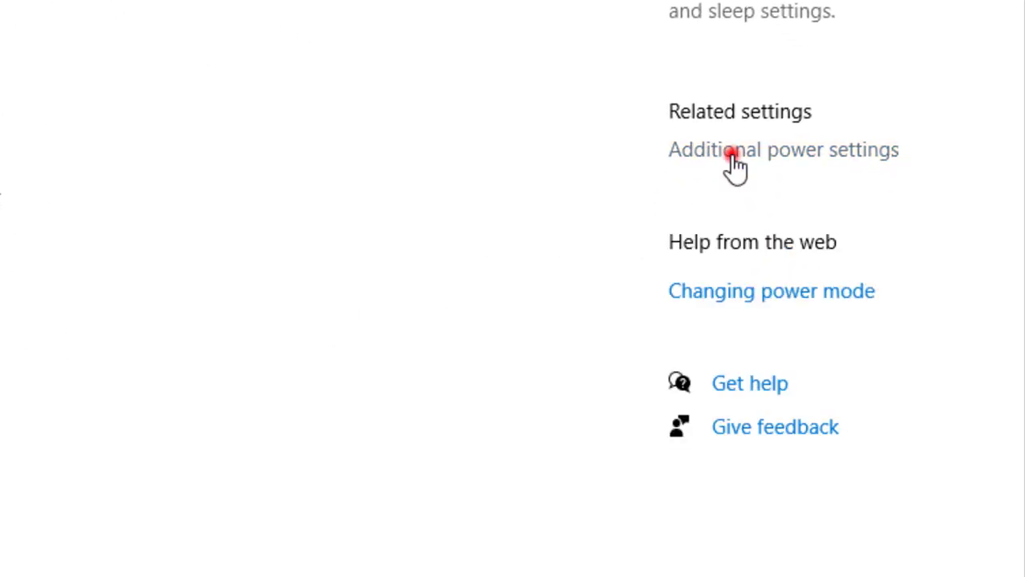
pyautogui.click(734, 158)
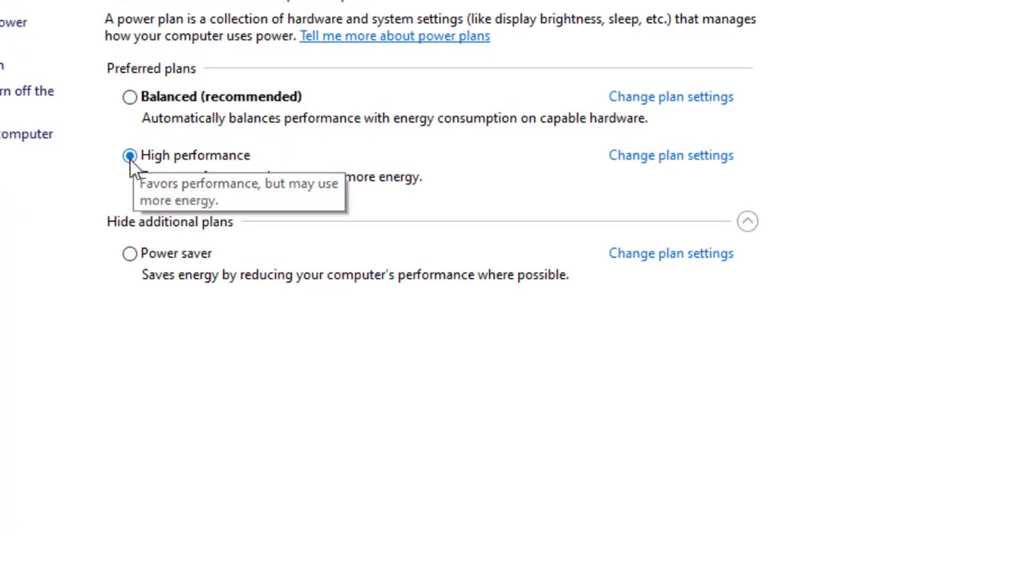
pyautogui.click(130, 158)
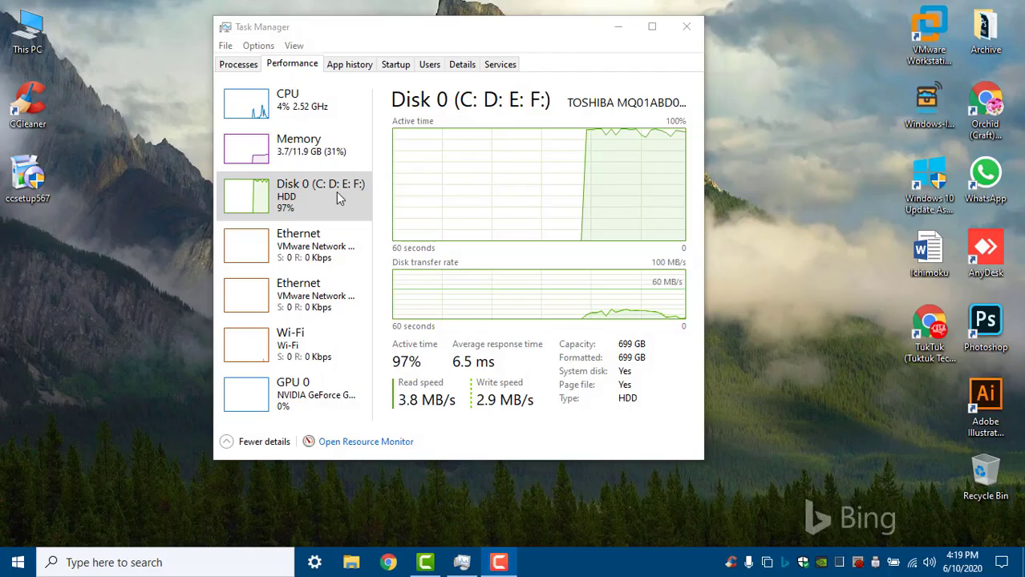
# - Review the Memory, Disk 0 and CPU usage graphs in Task Manager's Performance tab
pyautogui.click(299, 150)
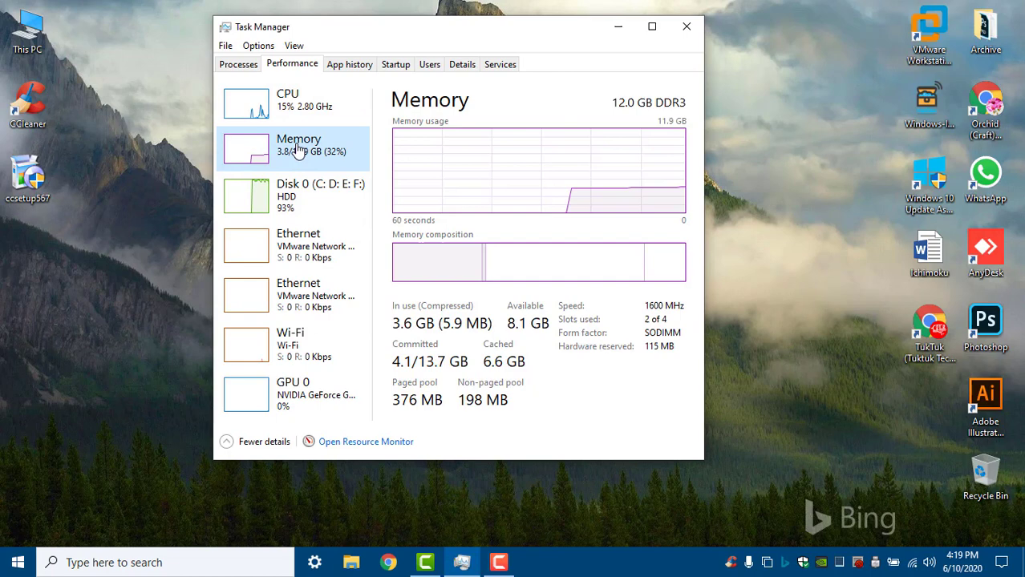
pyautogui.click(313, 197)
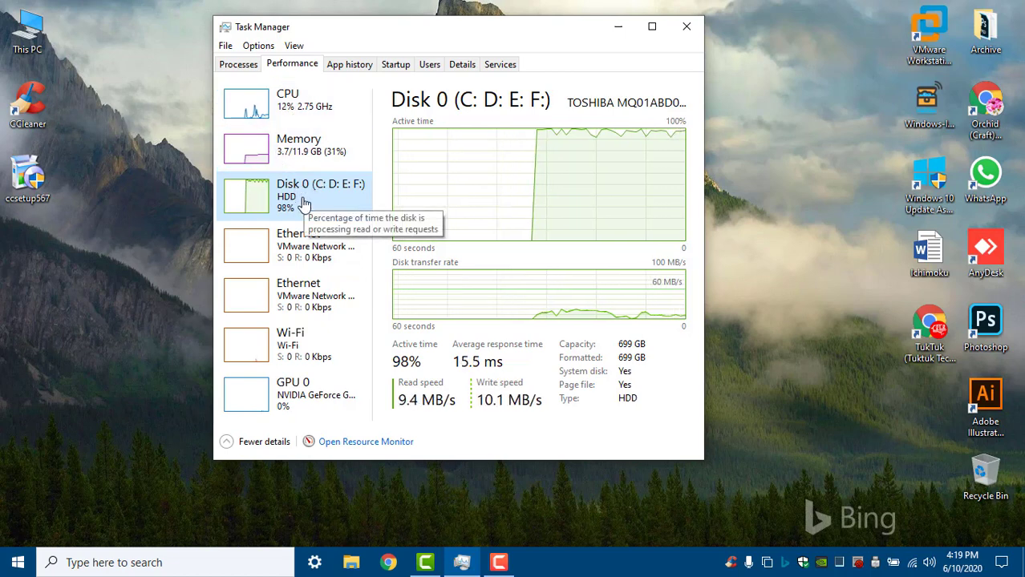
pyautogui.click(286, 155)
pyautogui.click(269, 118)
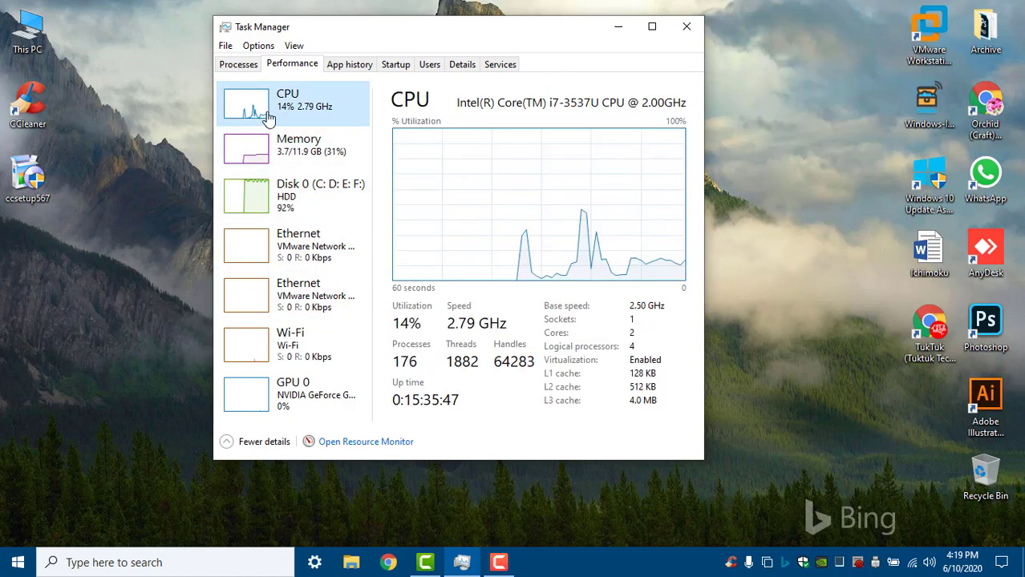
pyautogui.click(292, 149)
pyautogui.click(328, 195)
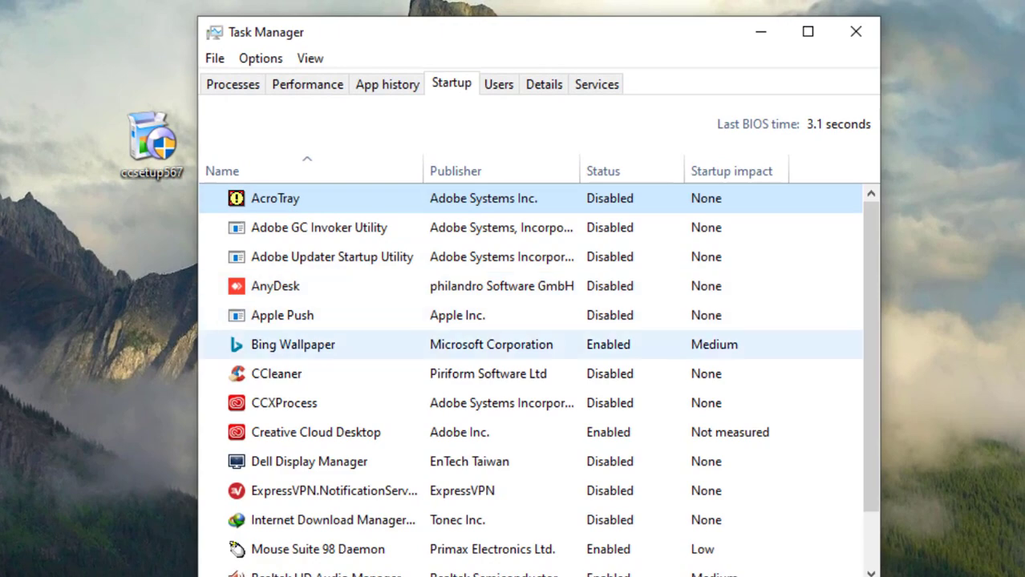
# - Select the Bing Wallpaper entry in the Startup apps list
pyautogui.click(305, 345)
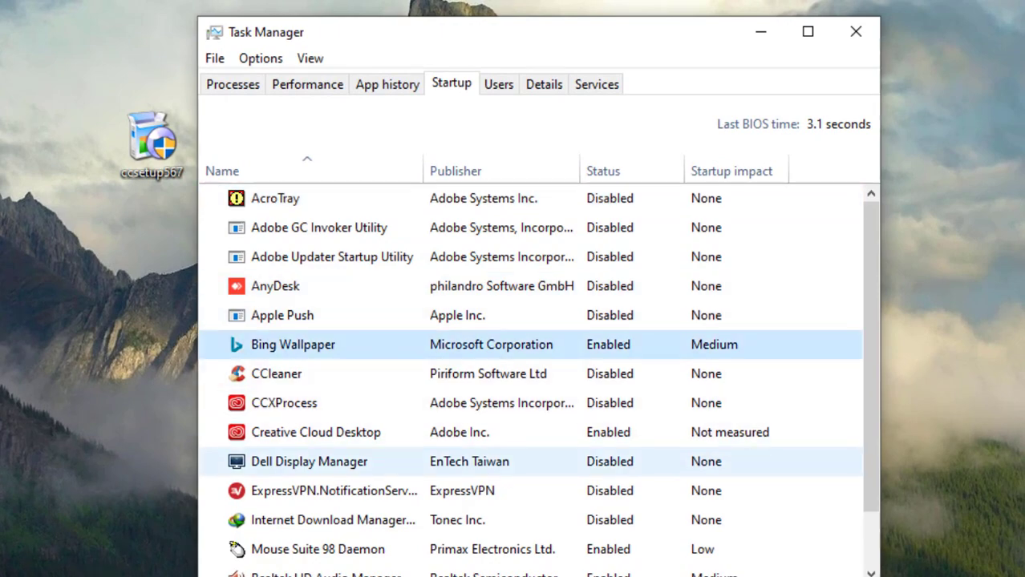
pyautogui.scroll(-2, 529, 491)
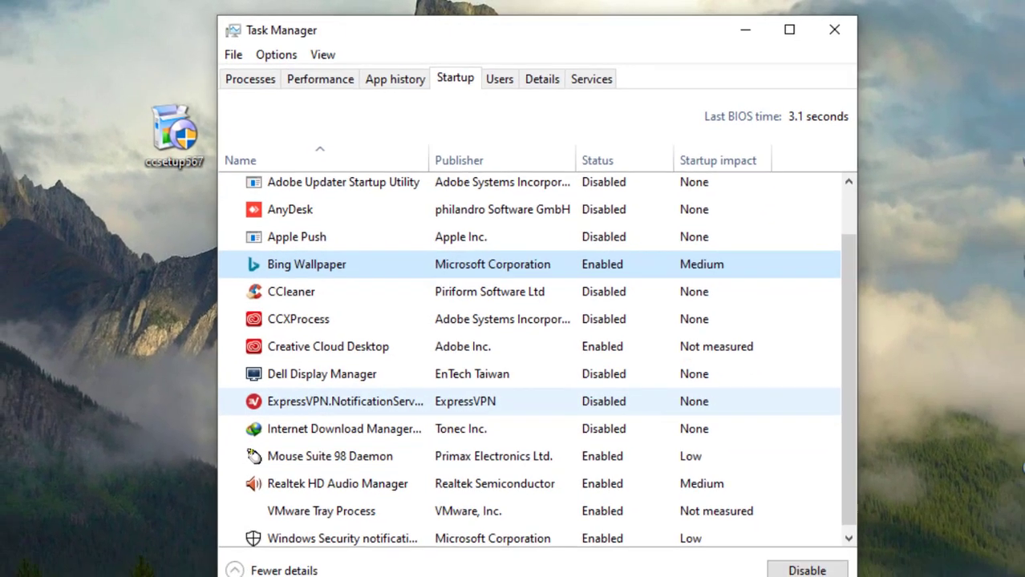
pyautogui.scroll(2, 529, 289)
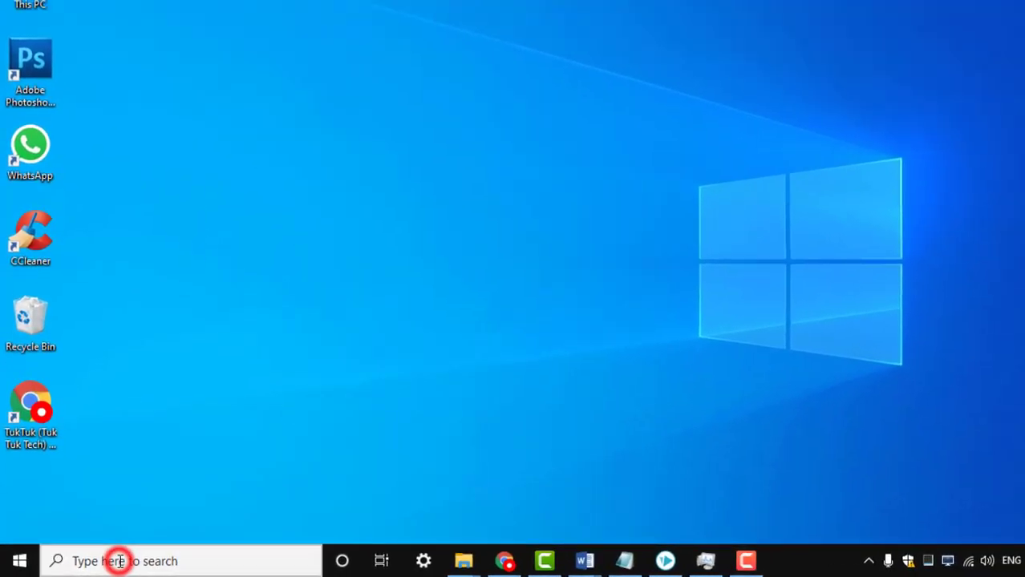
# - Uncheck 'Get tips, tricks, and suggestions' under Settings > System > Notifications & actions
pyautogui.click(120, 561)
pyautogui.write('sett')
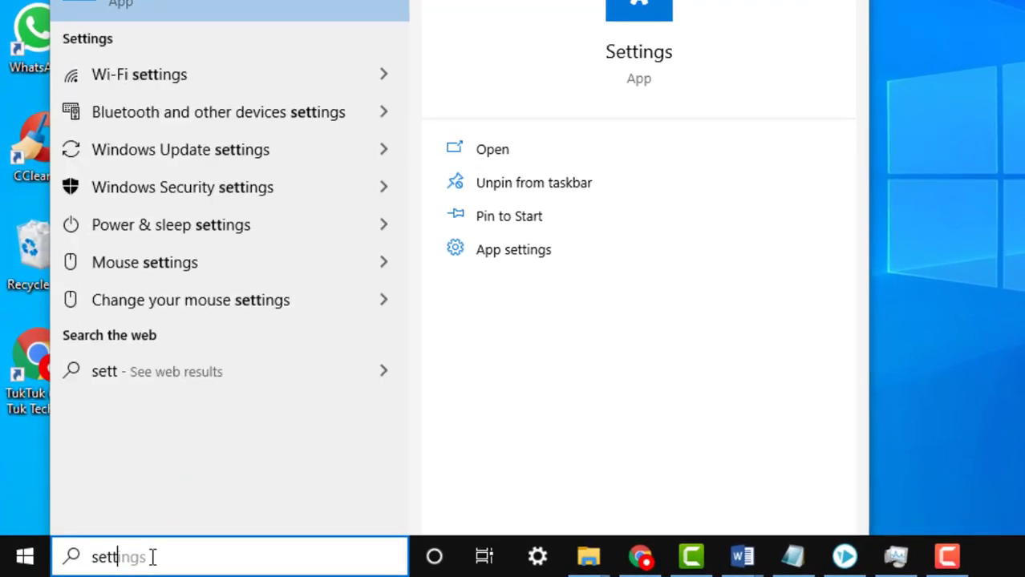
pyautogui.click(112, 70)
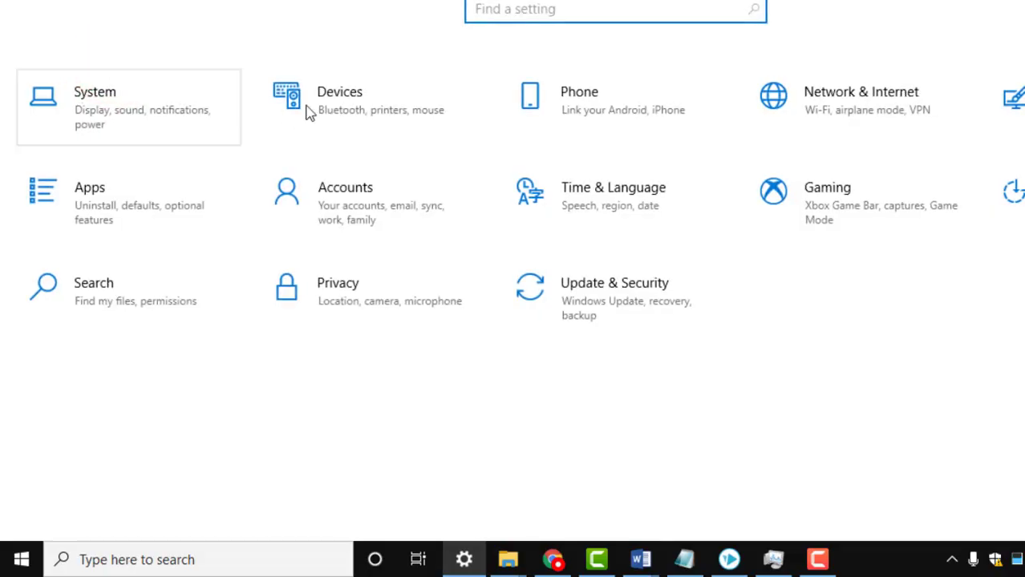
pyautogui.click(96, 96)
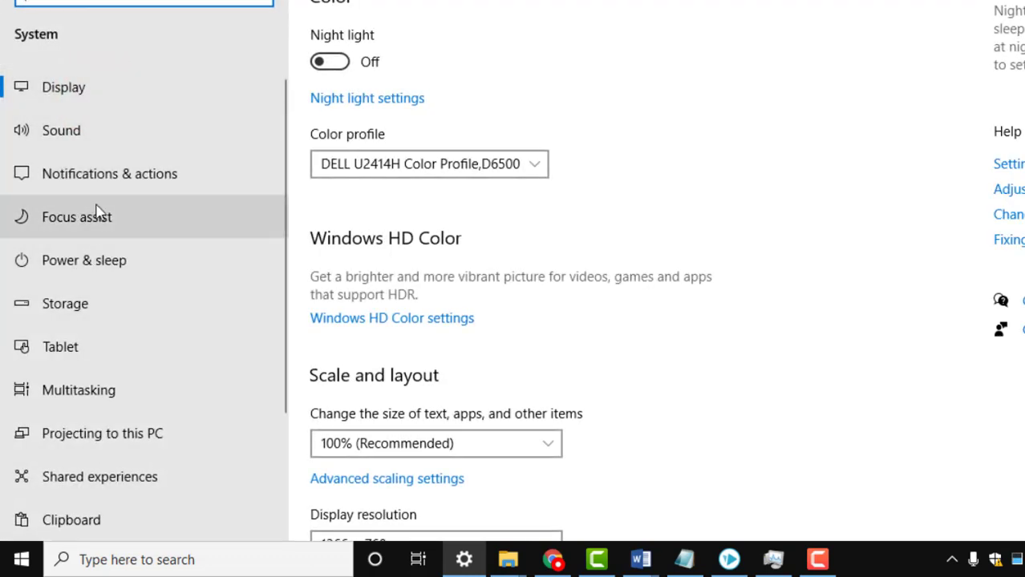
pyautogui.click(103, 178)
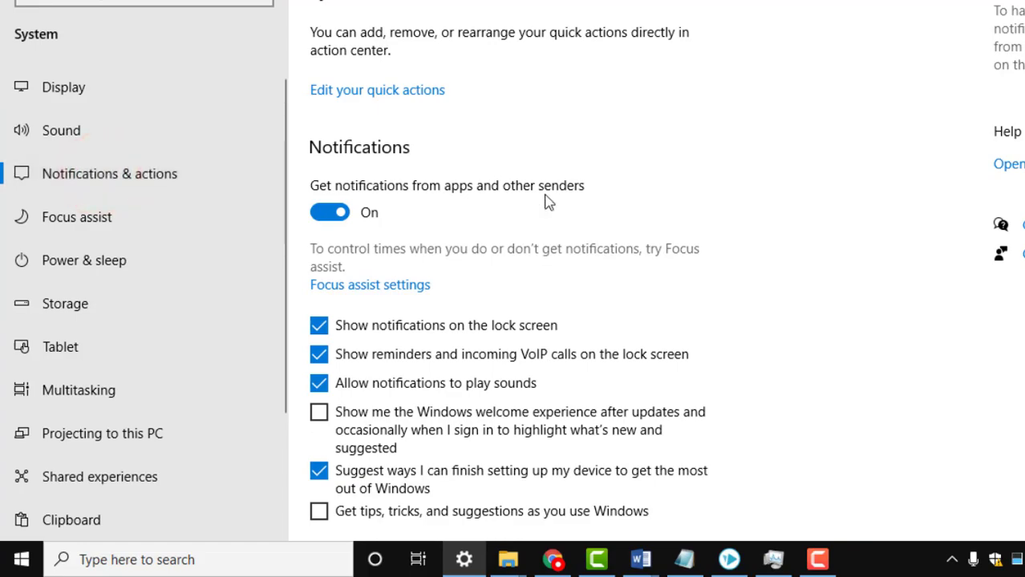
pyautogui.scroll(-3, 550, 217)
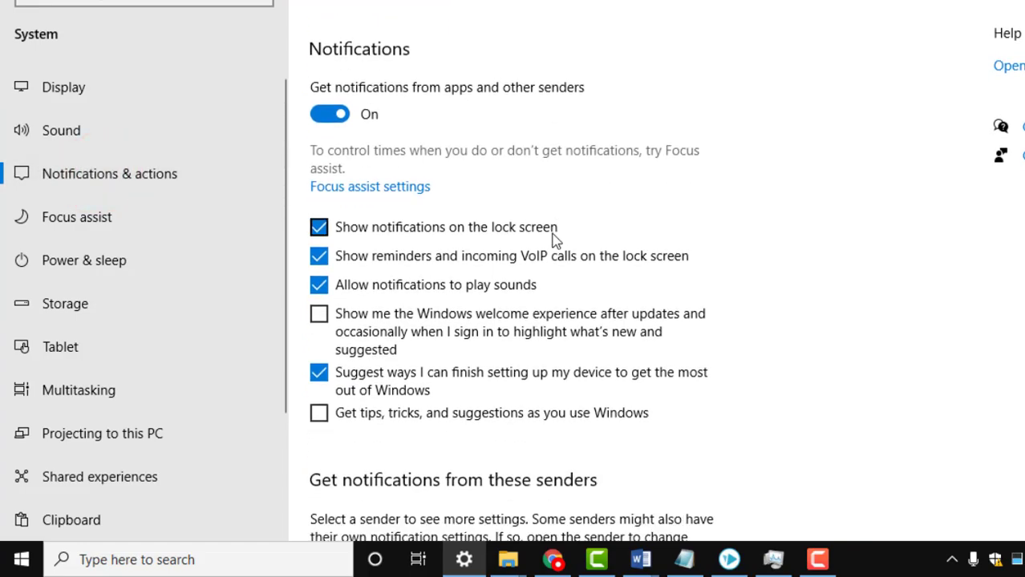
pyautogui.click(319, 415)
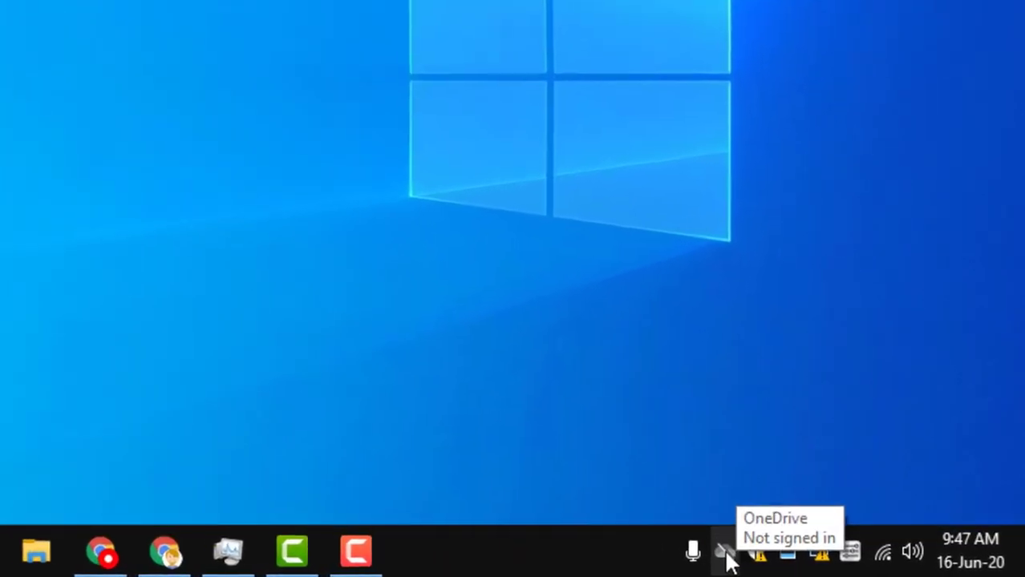
# - Close OneDrive from its tray icon menu
pyautogui.rightClick(821, 566)
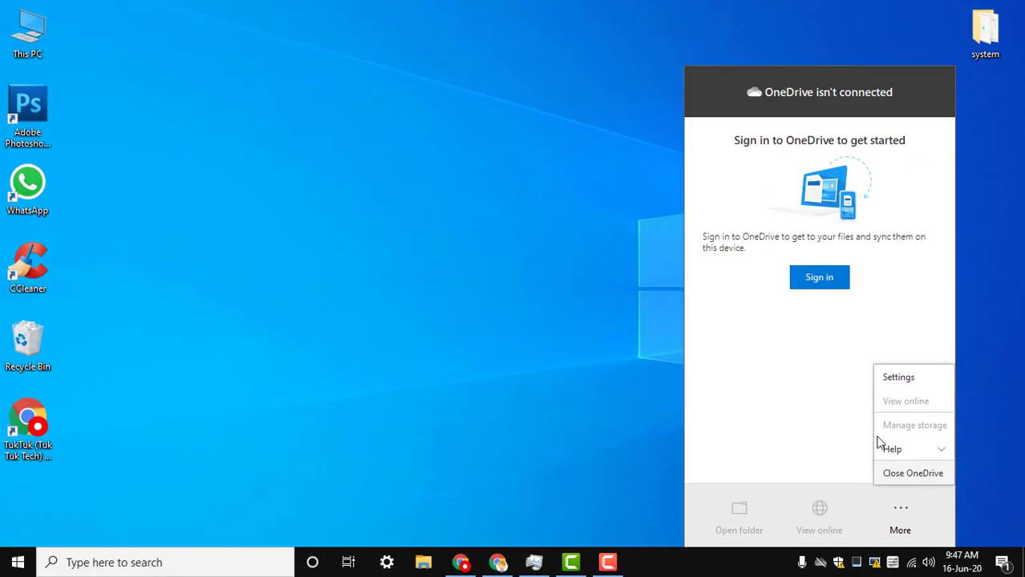
pyautogui.click(506, 177)
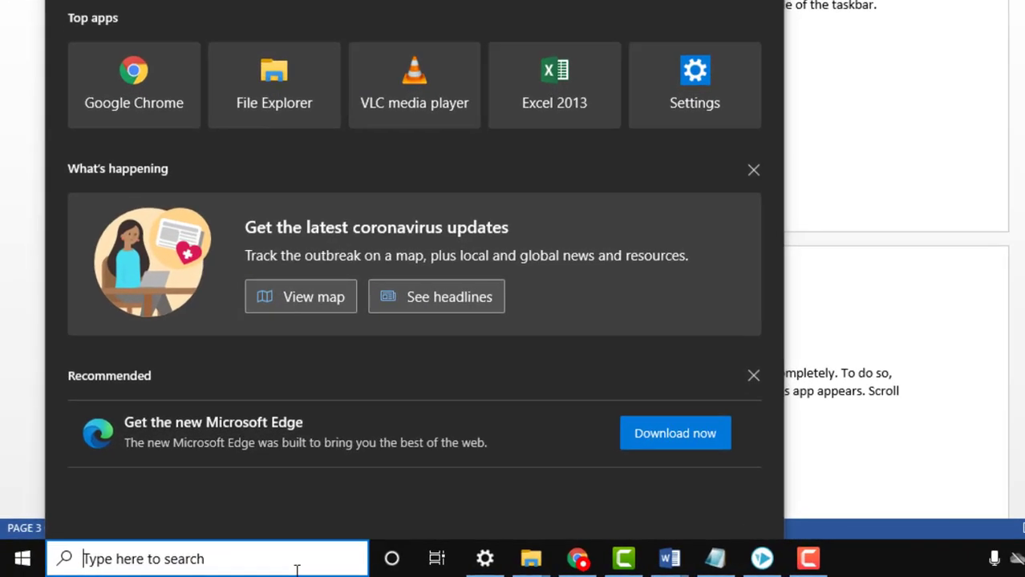
# - Launch the Services console and scroll past the Network and Print Spooler entries
pyautogui.write('servi')
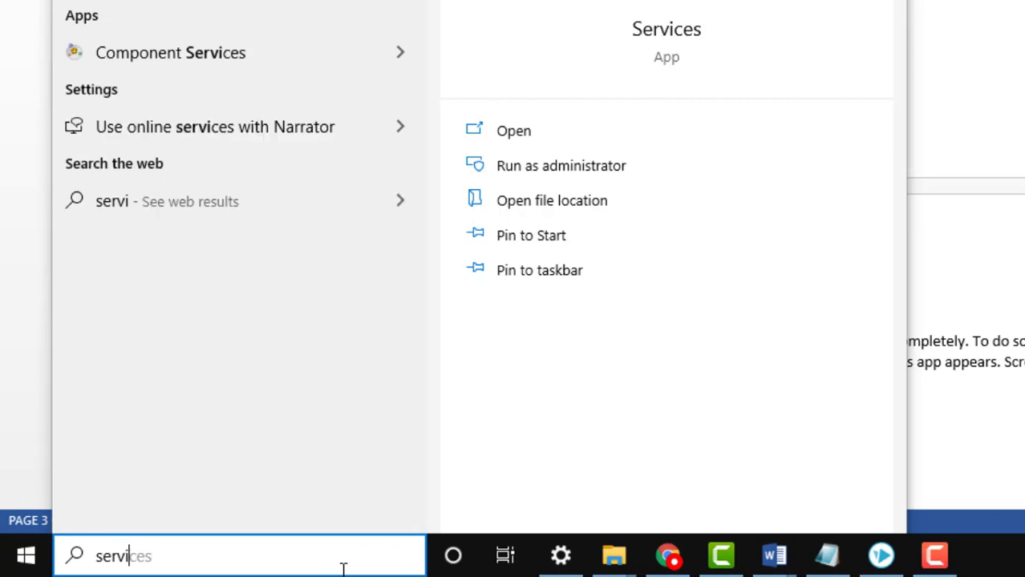
pyautogui.write('ces.')
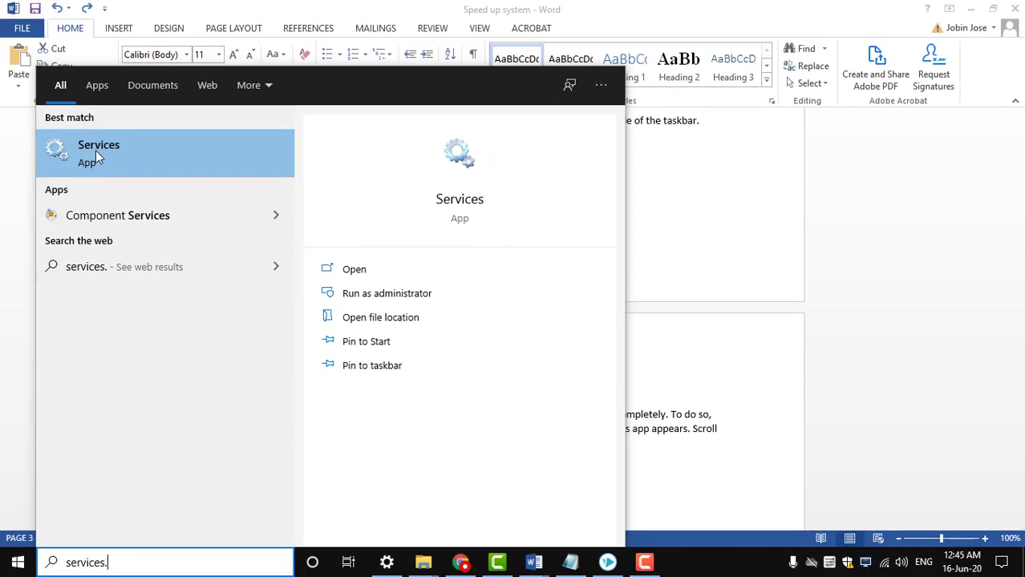
pyautogui.click(96, 149)
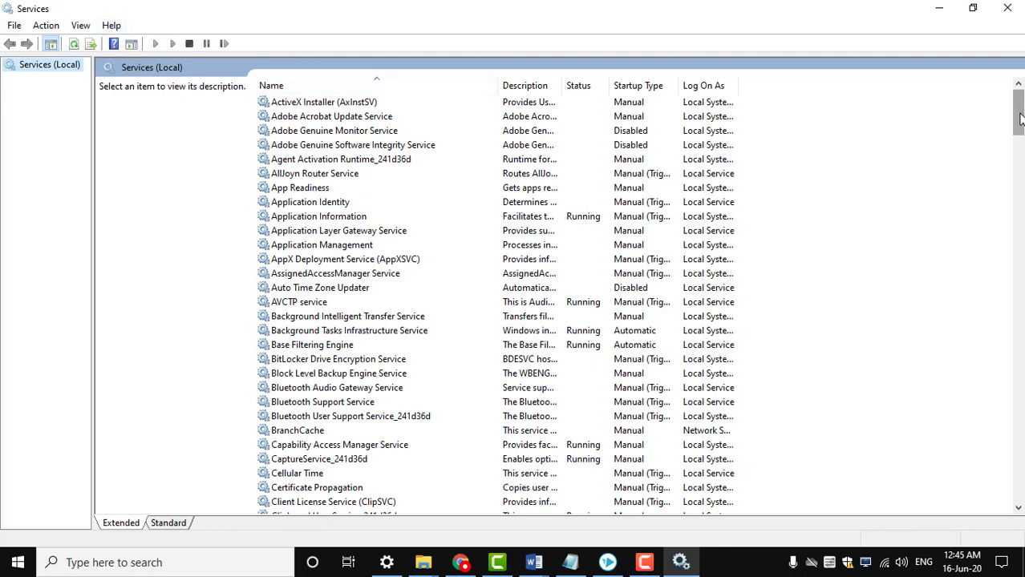
pyautogui.moveTo(1020, 118)
pyautogui.mouseDown()
pyautogui.moveTo(989, 228)
pyautogui.moveTo(991, 265)
pyautogui.mouseUp()
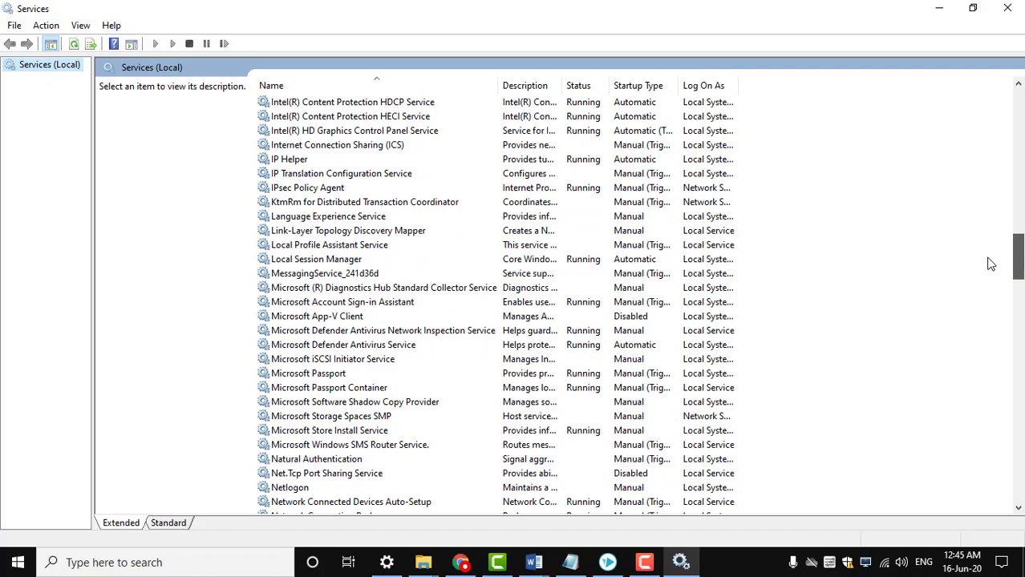
pyautogui.moveTo(991, 264); pyautogui.dragTo(992, 311)
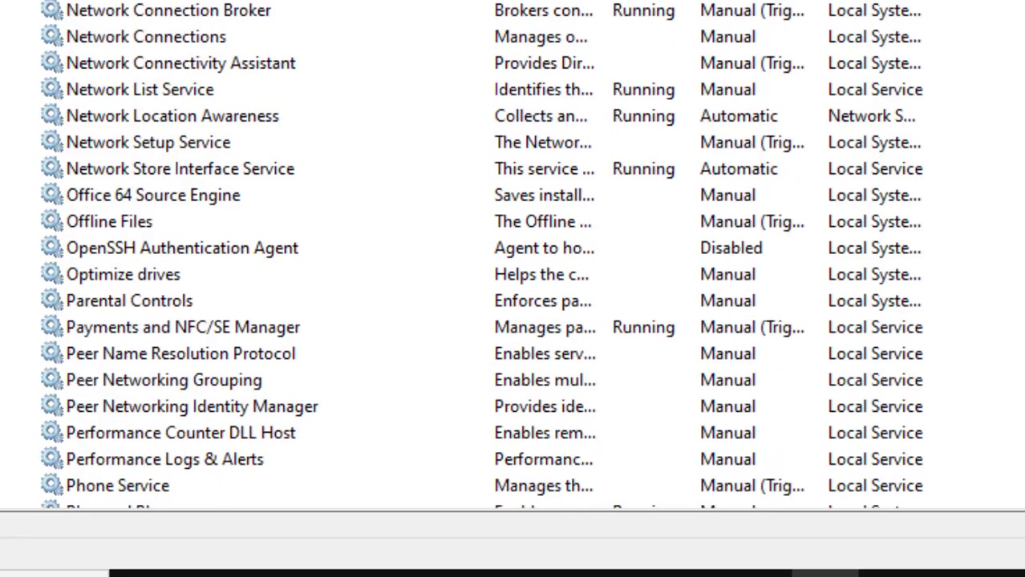
# - Scroll down to the Windows Search service and stop it
pyautogui.scroll(-3, 481, 257)
pyautogui.scroll(-2, 481, 256)
pyautogui.scroll(-2, 481, 257)
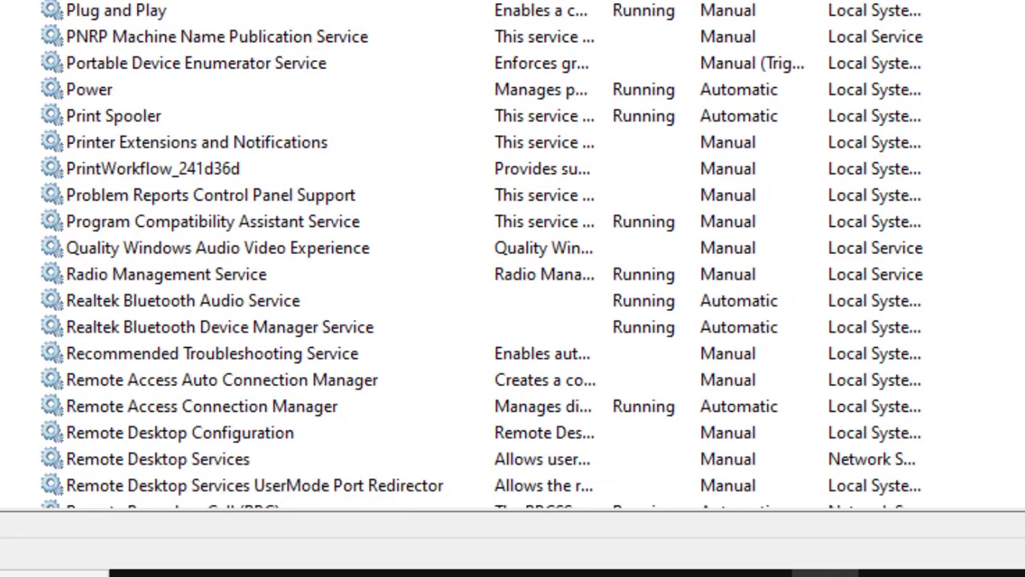
pyautogui.scroll(-4, 481, 257)
pyautogui.scroll(-2, 481, 257)
pyautogui.scroll(-3, 481, 257)
pyautogui.scroll(-2, 481, 257)
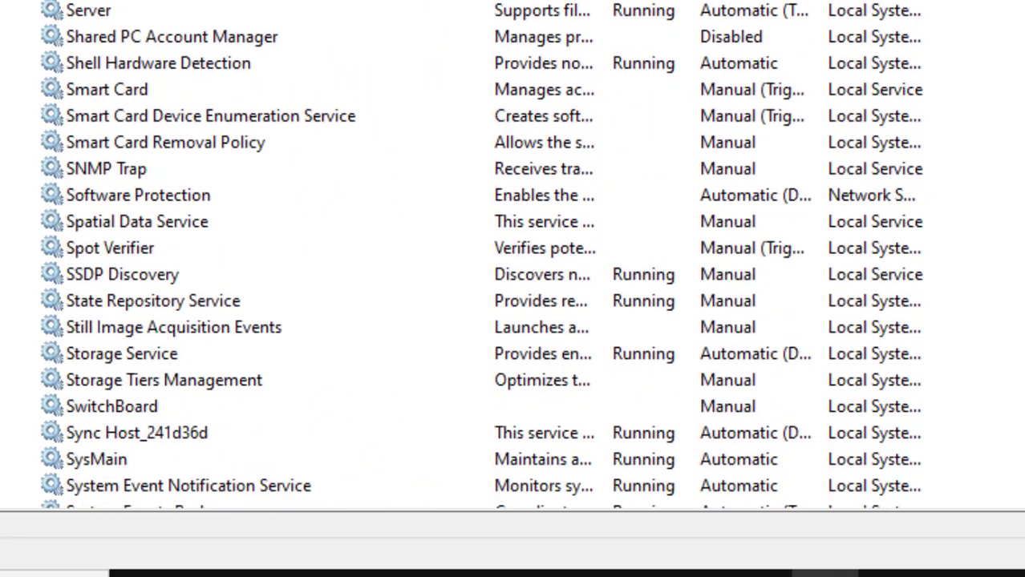
pyautogui.scroll(-1, 481, 256)
pyautogui.scroll(-2, 481, 257)
pyautogui.scroll(-1, 481, 257)
pyautogui.scroll(-2, 481, 257)
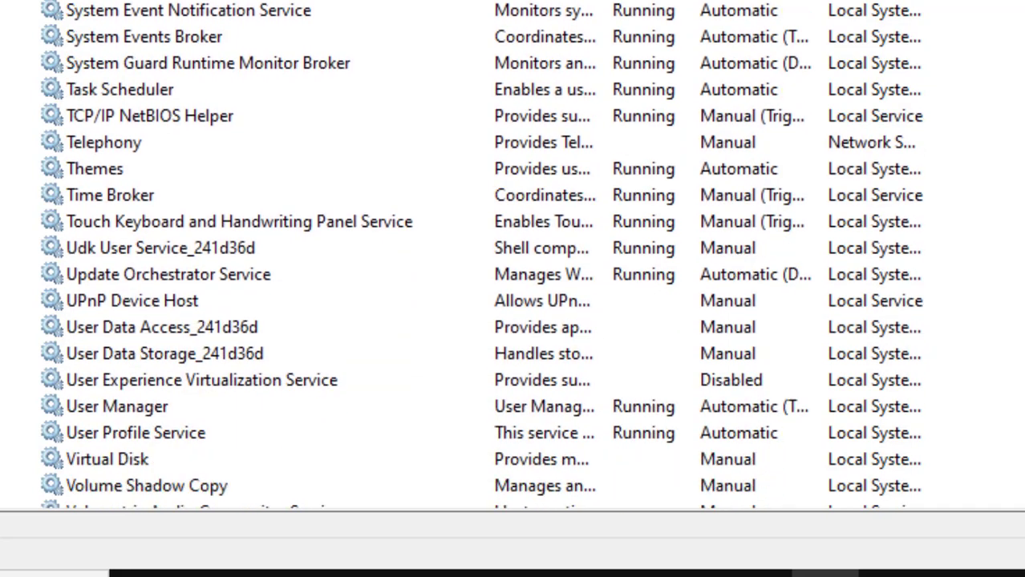
pyautogui.scroll(-1, 481, 257)
pyautogui.scroll(-3, 481, 257)
pyautogui.scroll(-2, 482, 257)
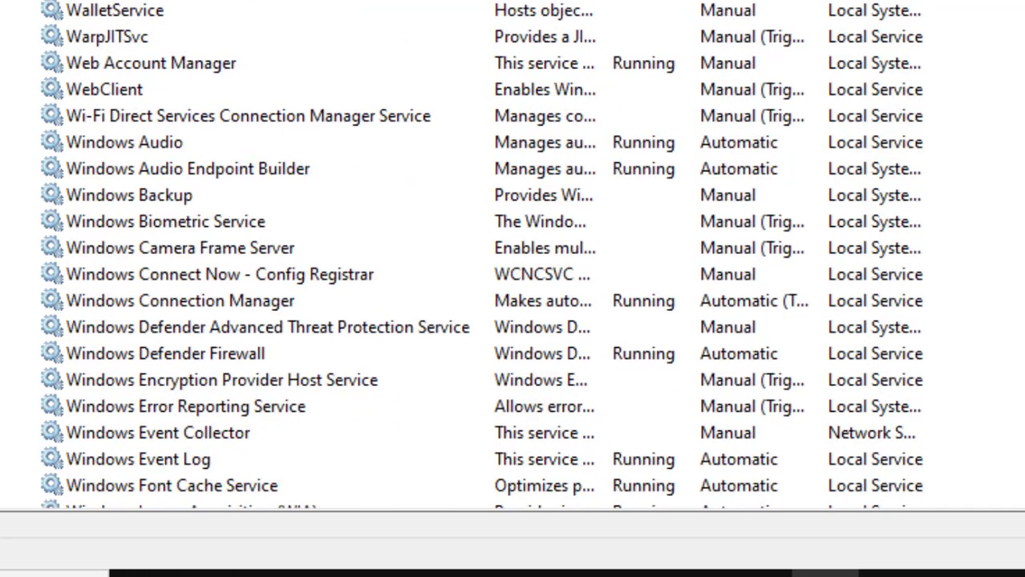
pyautogui.scroll(-1, 481, 257)
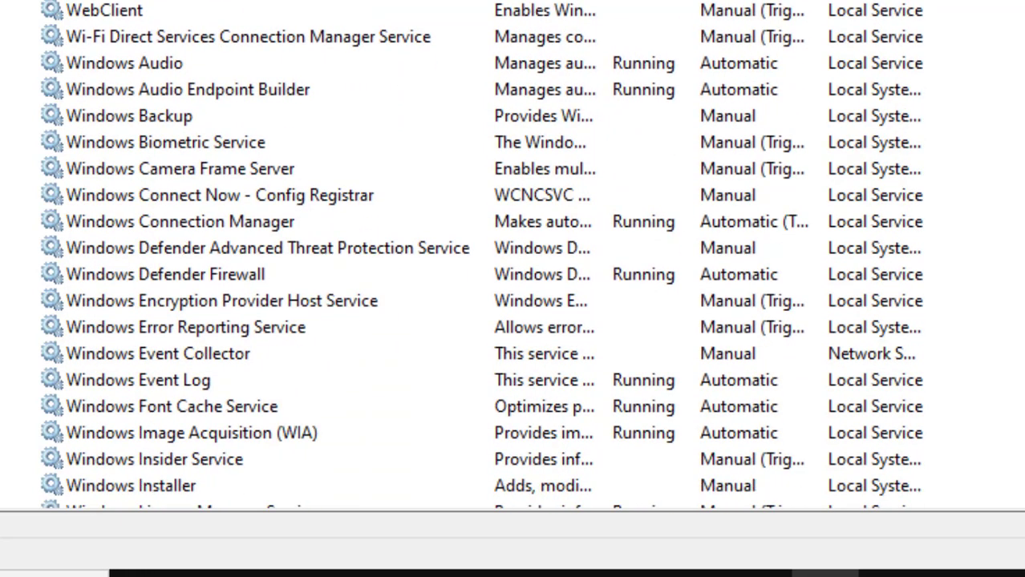
pyautogui.scroll(-1, 481, 256)
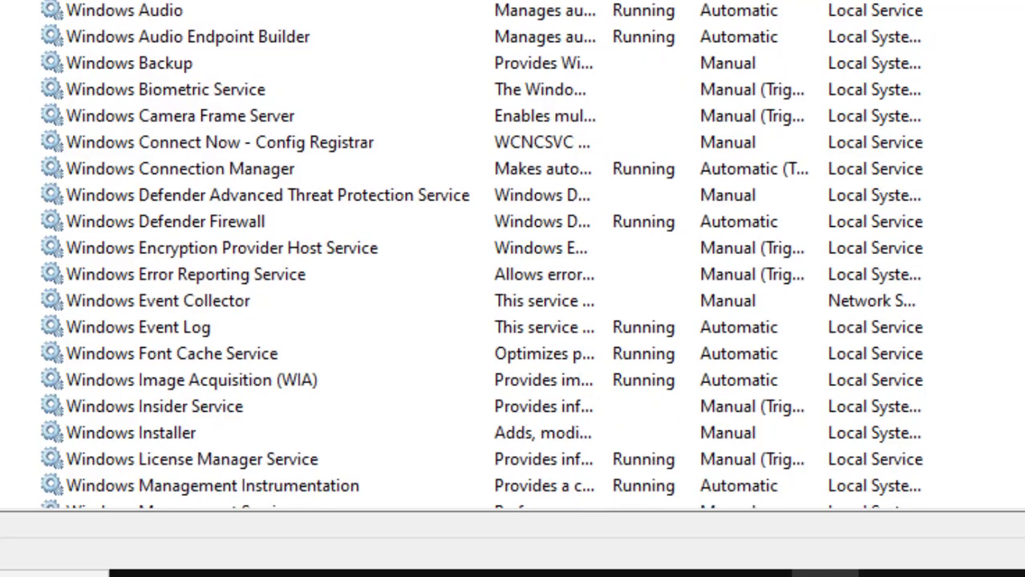
pyautogui.scroll(-1, 482, 257)
pyautogui.scroll(-1, 481, 256)
pyautogui.scroll(-1, 481, 256)
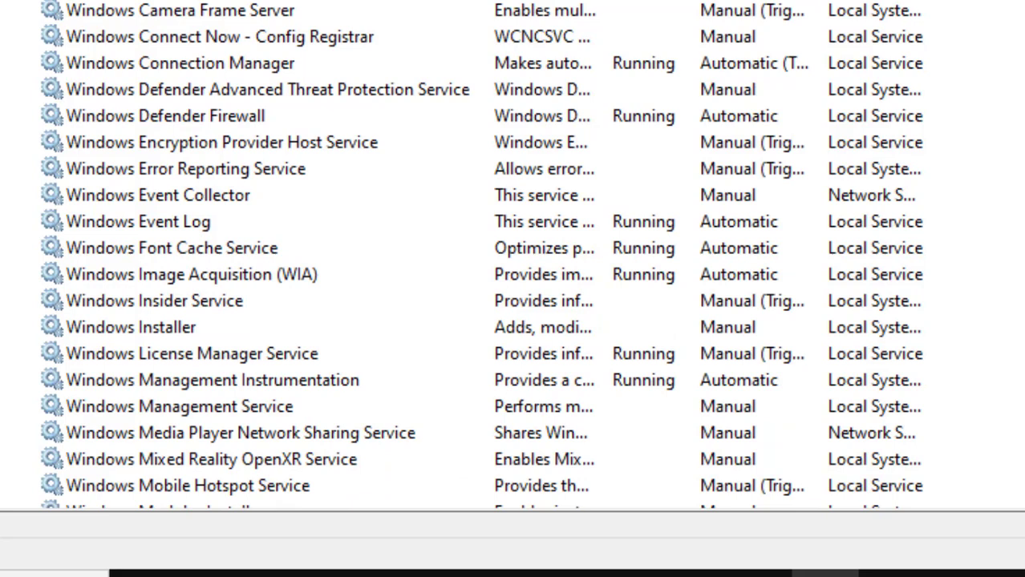
pyautogui.scroll(-1, 481, 257)
pyautogui.scroll(-1, 482, 257)
pyautogui.scroll(-1, 481, 256)
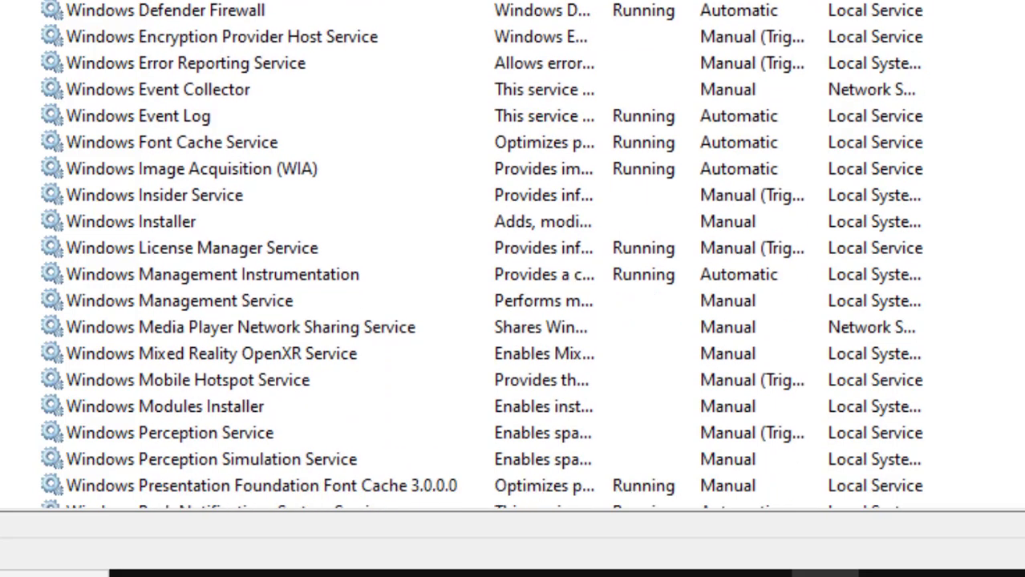
pyautogui.scroll(-1, 481, 256)
pyautogui.scroll(-1, 481, 256)
pyautogui.scroll(-1, 481, 256)
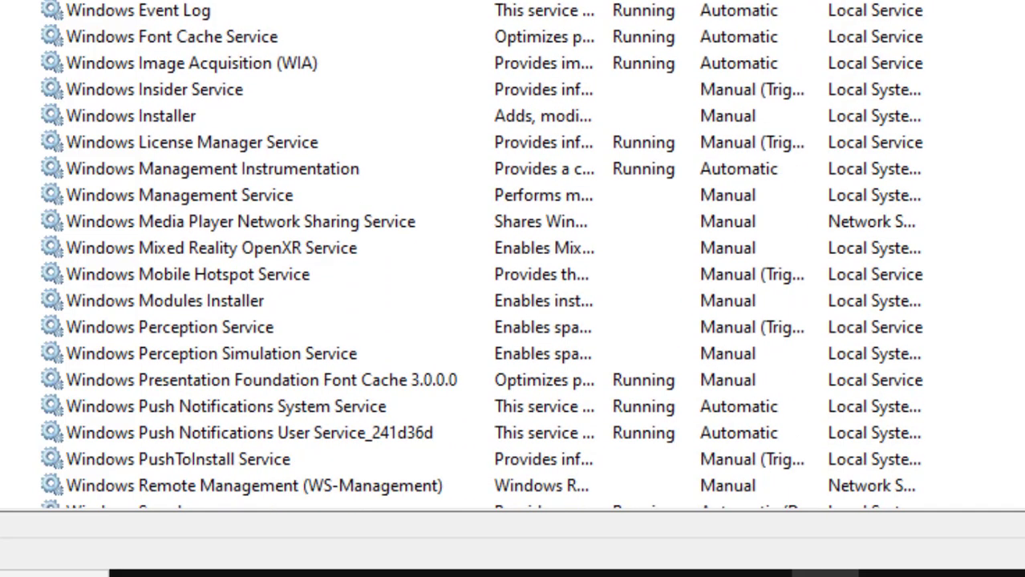
pyautogui.scroll(-1, 481, 257)
pyautogui.scroll(-1, 481, 256)
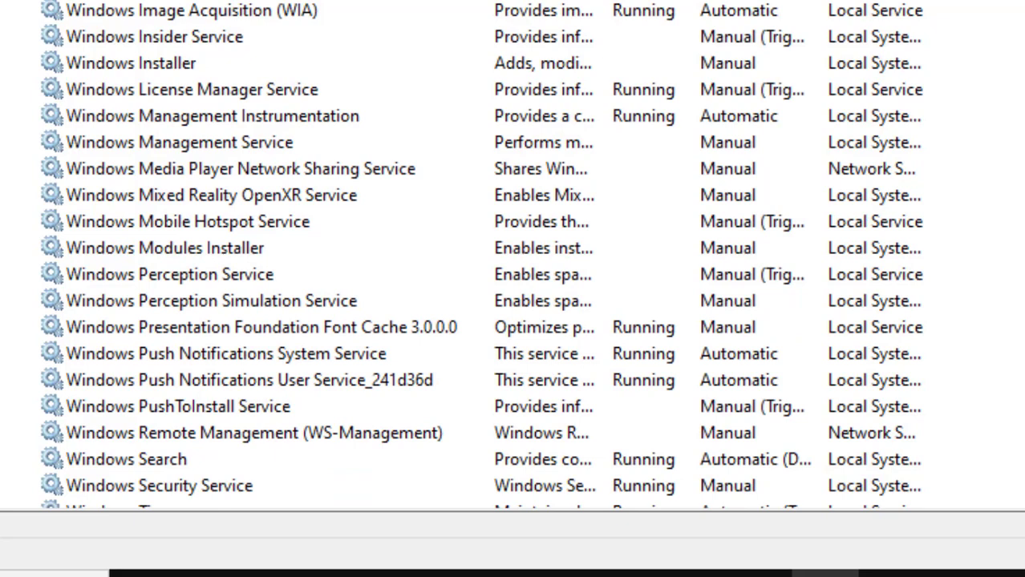
pyautogui.click(116, 465)
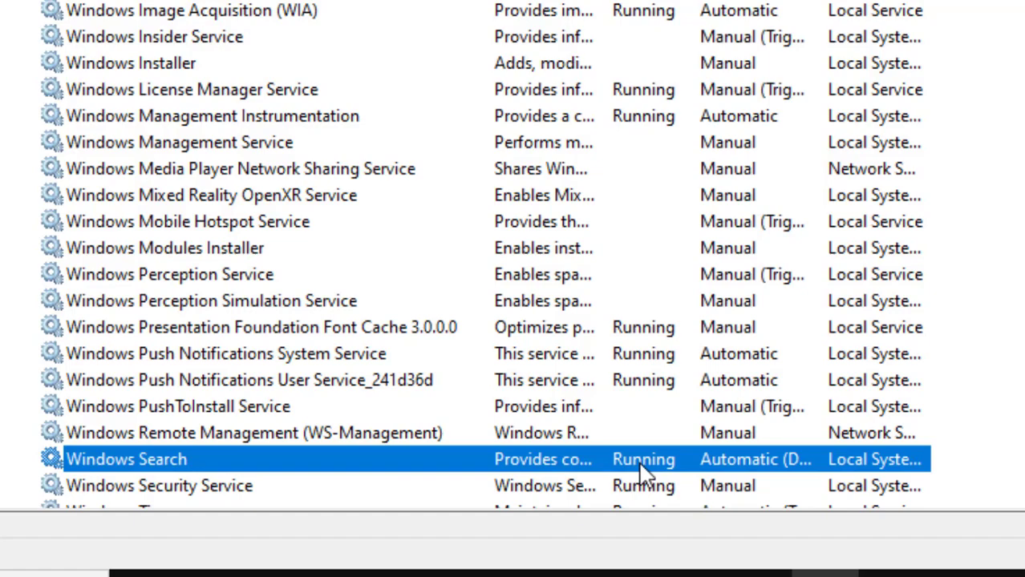
pyautogui.rightClick(688, 465)
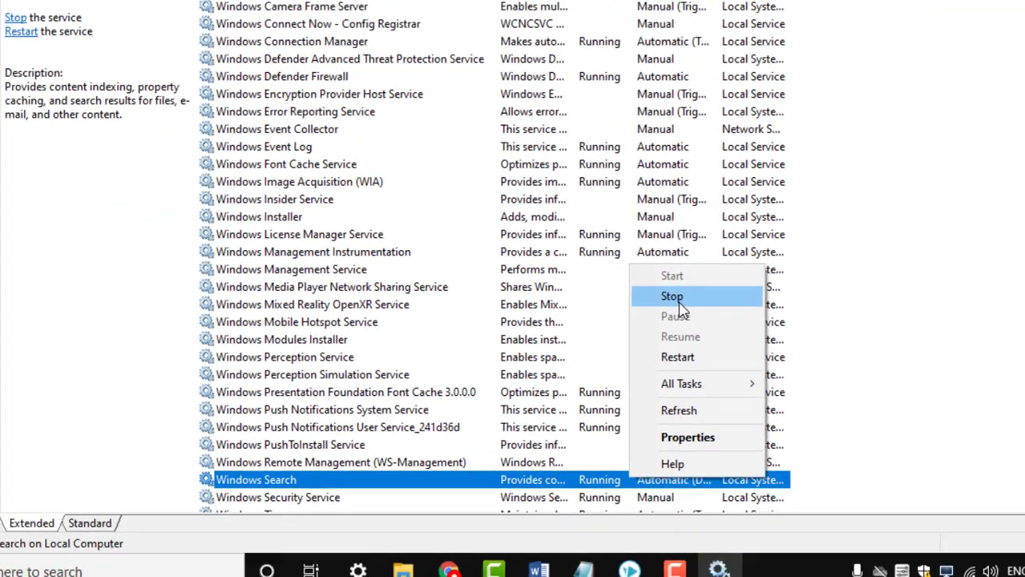
pyautogui.click(762, 191)
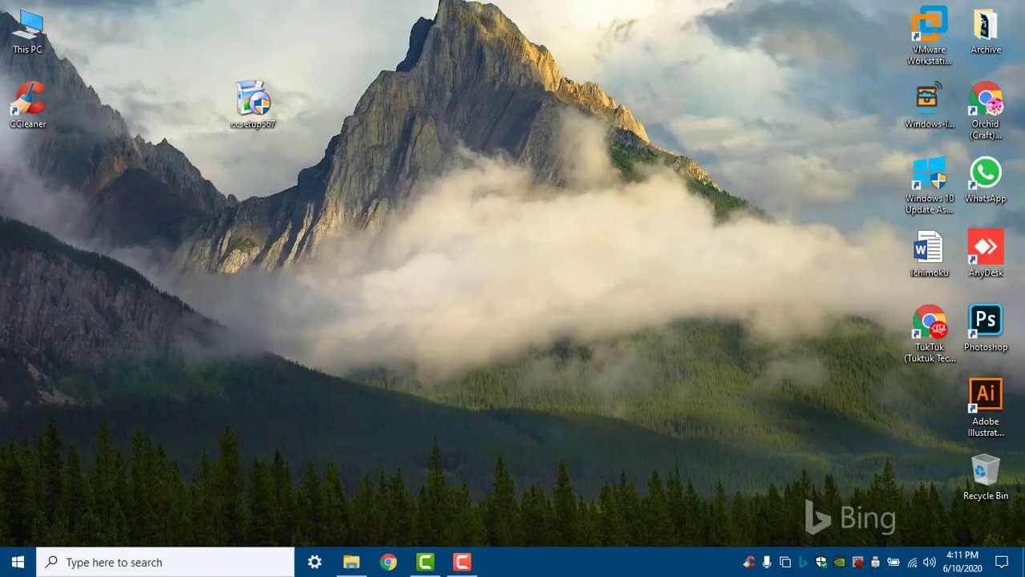
# - Run Disk Cleanup on drive C: and rescan including system files
pyautogui.press('super')
pyautogui.write('dis')
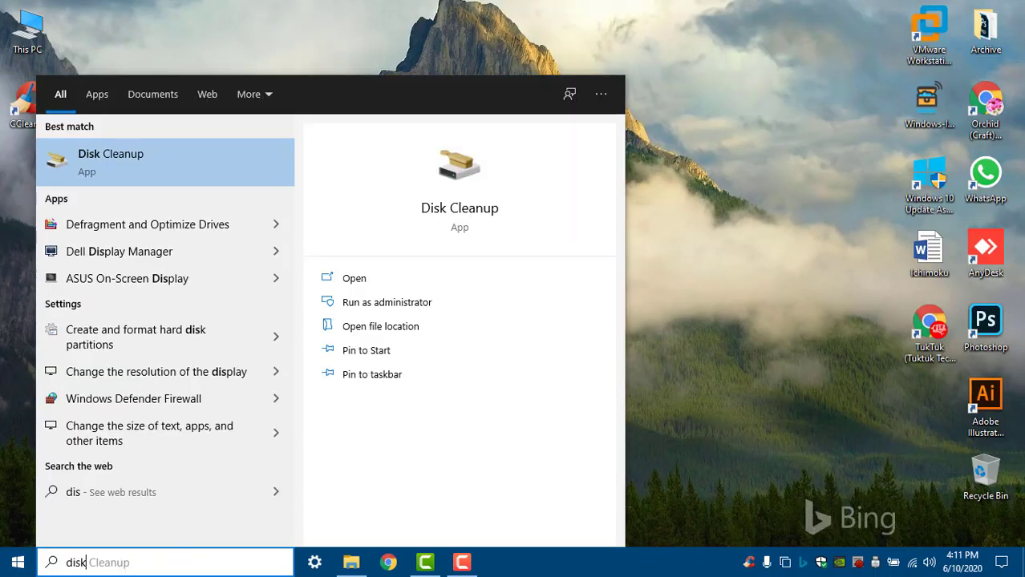
pyautogui.write('k')
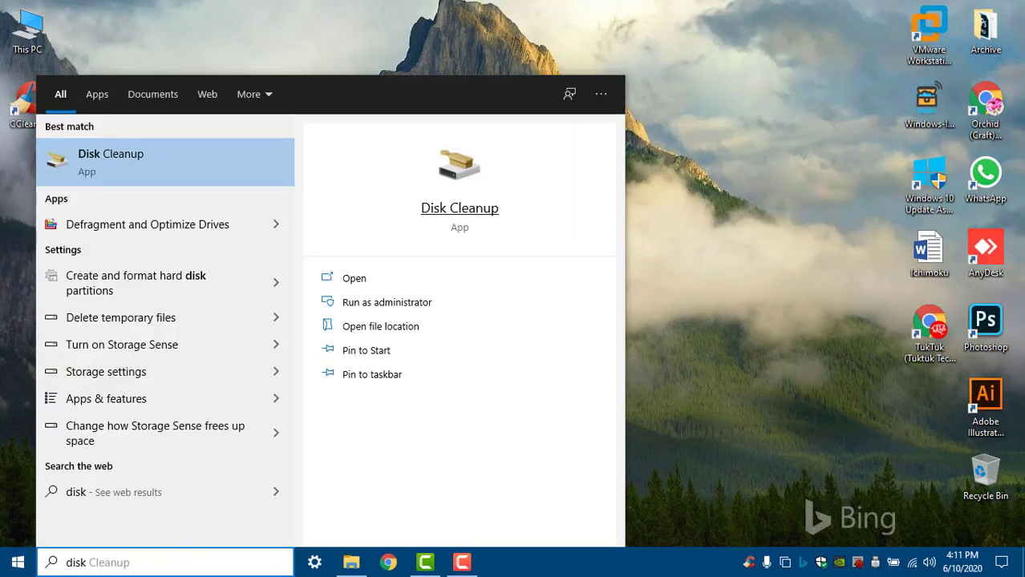
pyautogui.press('Return')
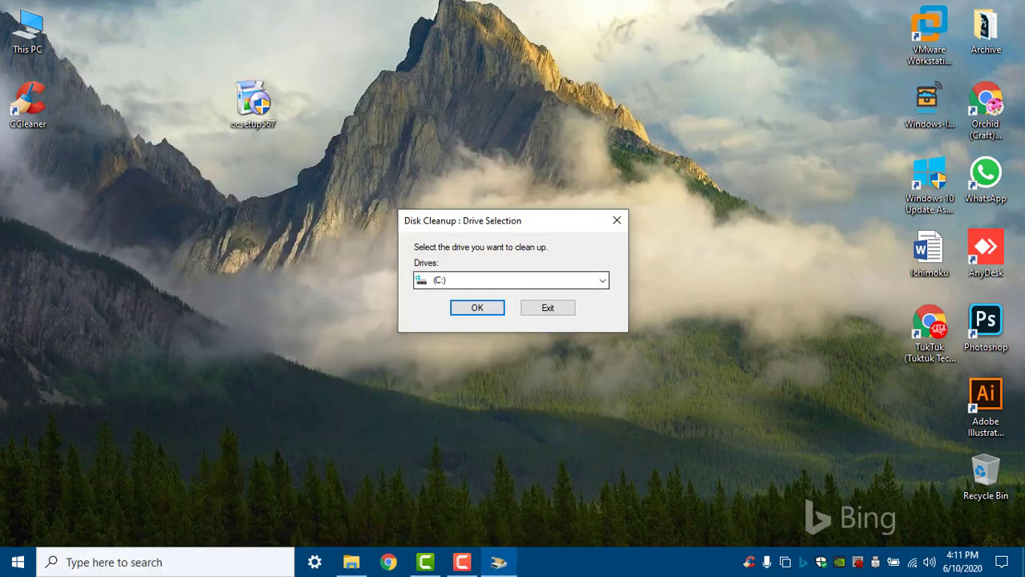
pyautogui.press('Return')
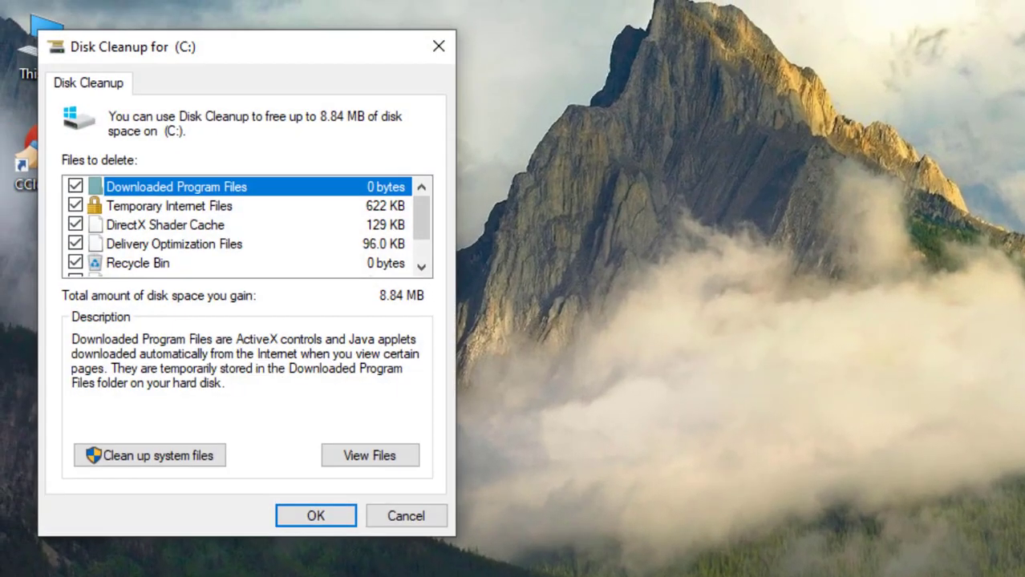
pyautogui.scroll(-2, 247, 225)
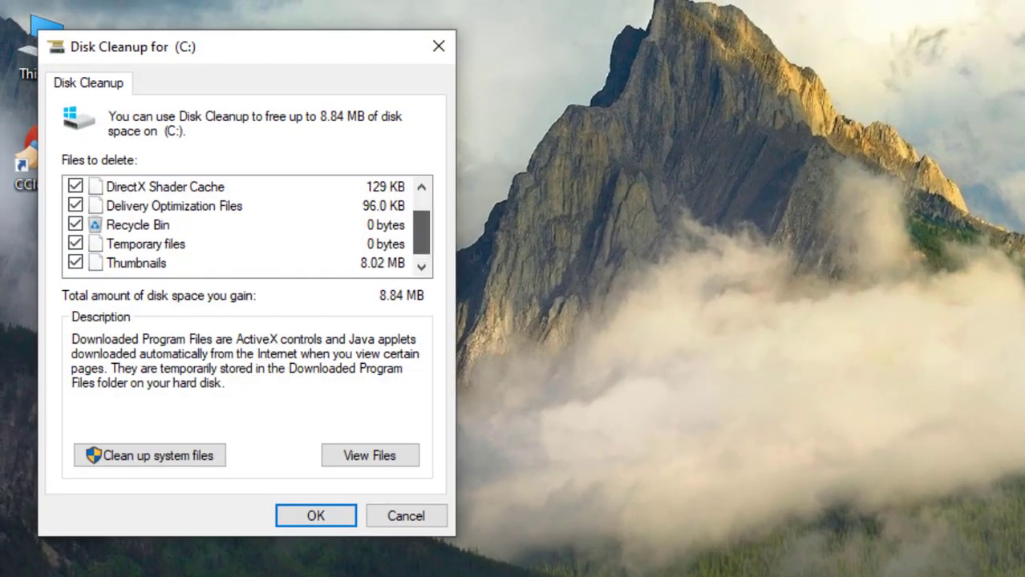
pyautogui.scroll(2, 247, 224)
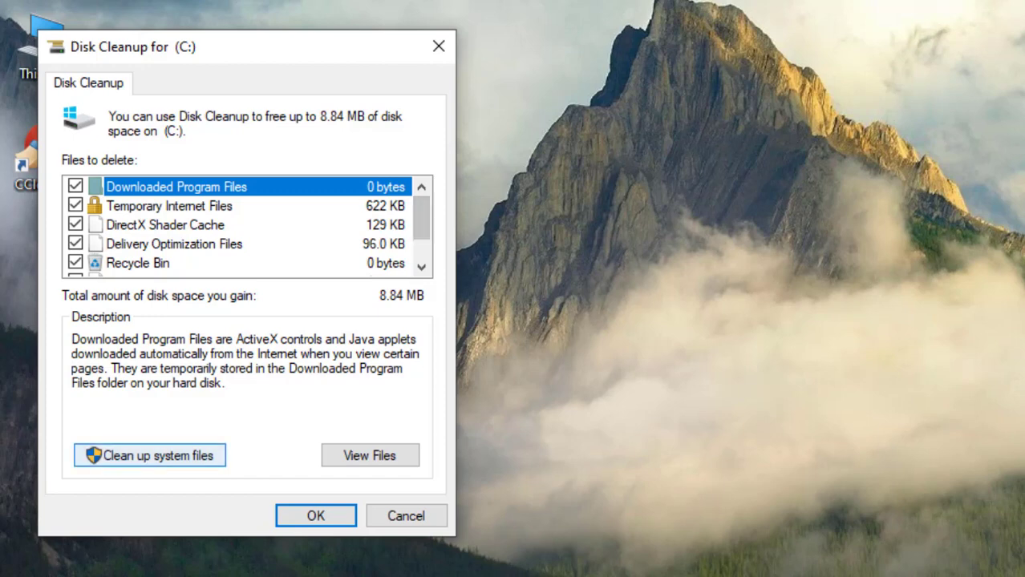
pyautogui.click(150, 455)
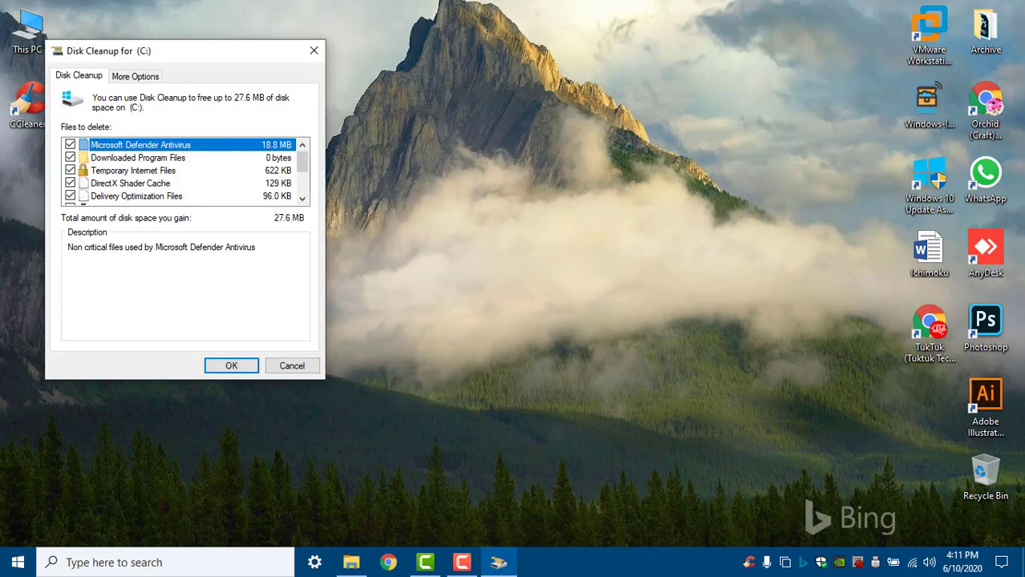
# - Review the Files to delete list and permanently delete the checked files from C:
pyautogui.press('Down')
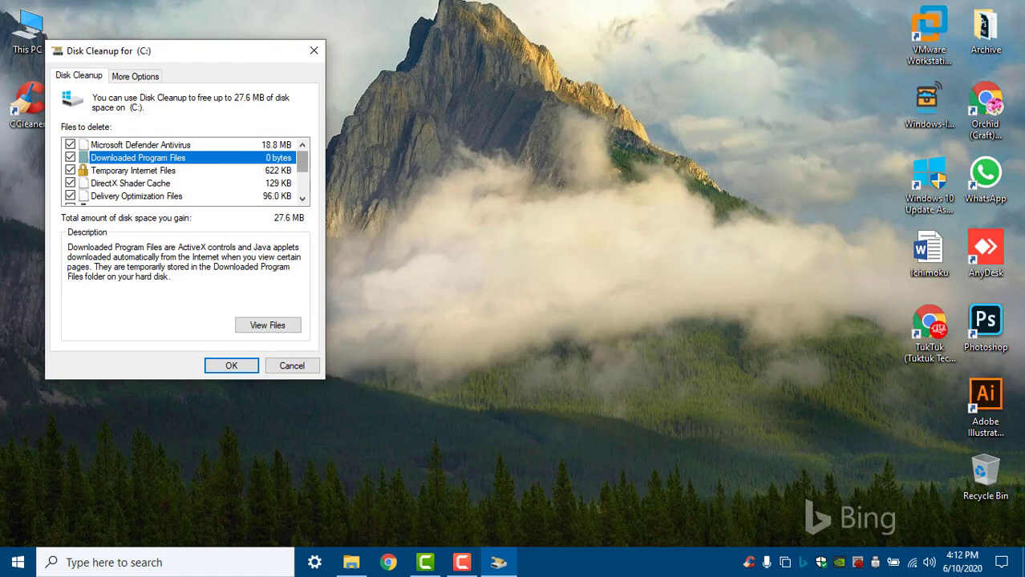
pyautogui.scroll(-1, 185, 170)
pyautogui.scroll(-1, 184, 170)
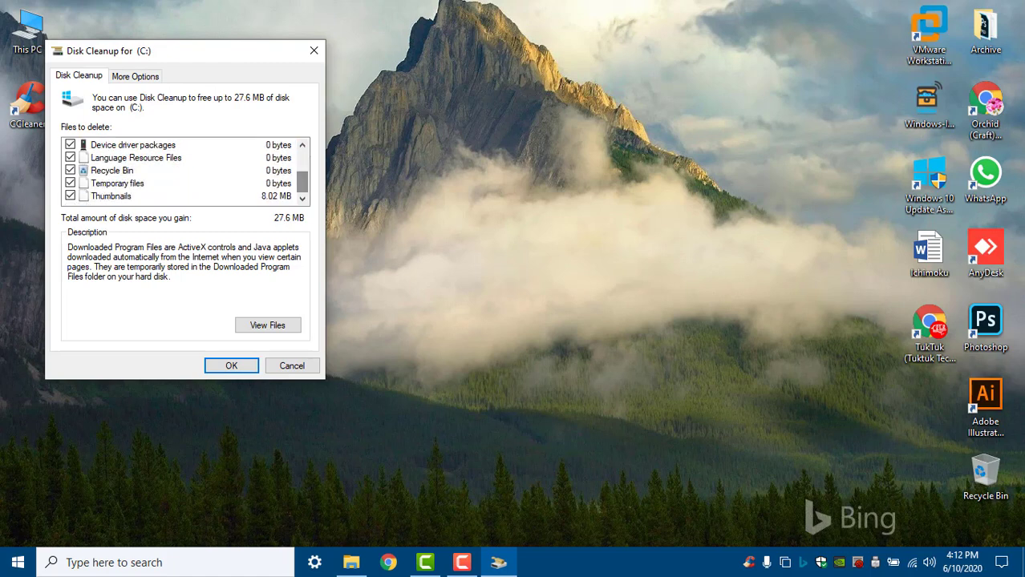
pyautogui.scroll(2, 184, 170)
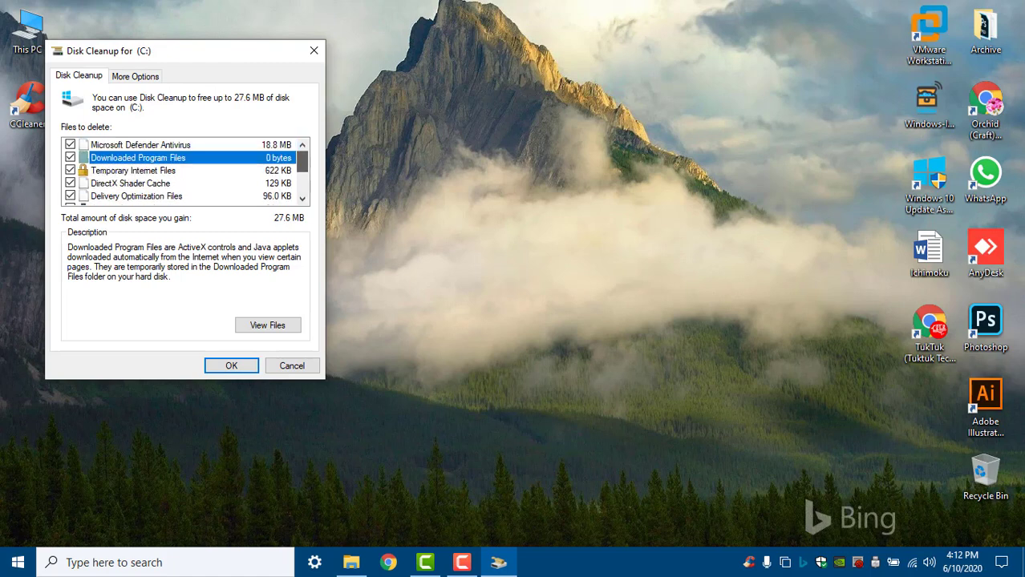
pyautogui.scroll(-2, 185, 170)
pyautogui.scroll(-1, 185, 170)
pyautogui.scroll(2, 185, 170)
pyautogui.scroll(-2, 184, 170)
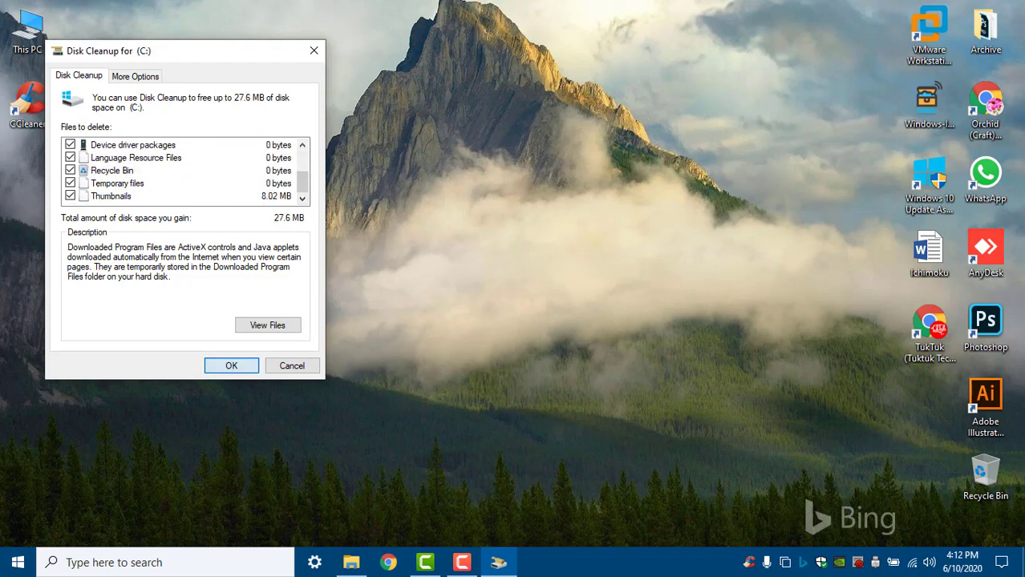
pyautogui.press('Return')
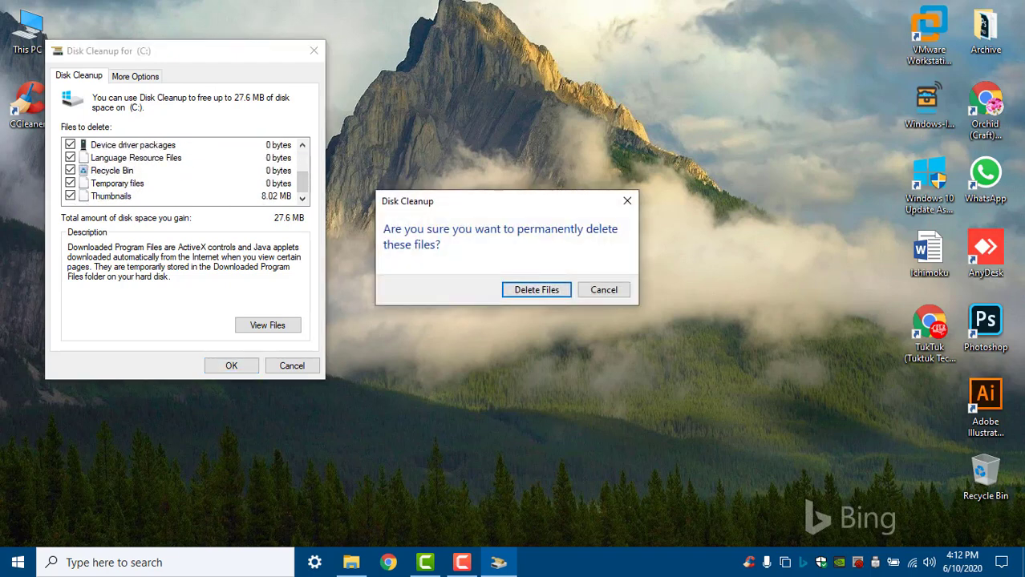
pyautogui.press('Return')
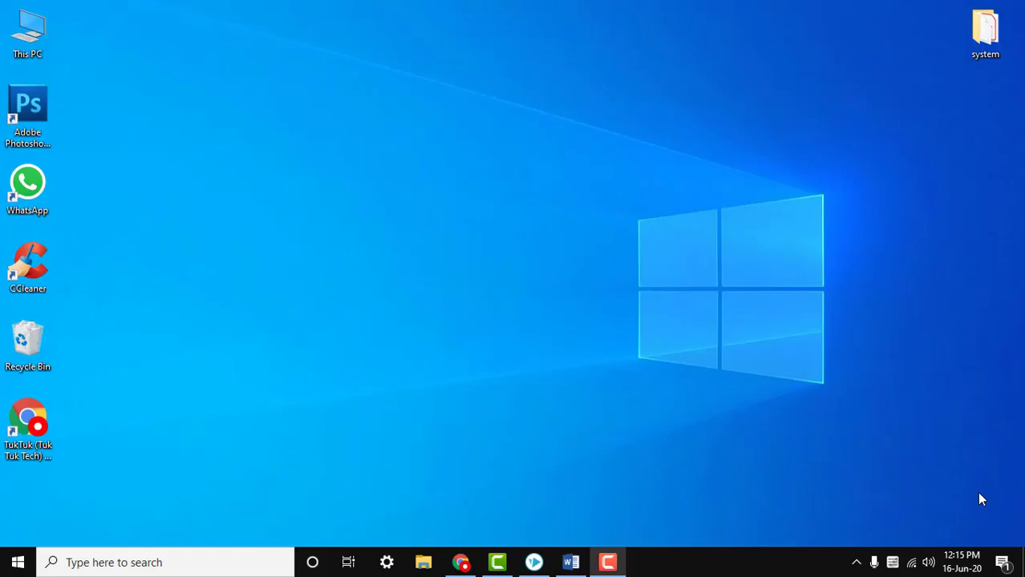
# - Scan the registry in CCleaner and fix the two Application Paths issues without backup
pyautogui.doubleClick(32, 271)
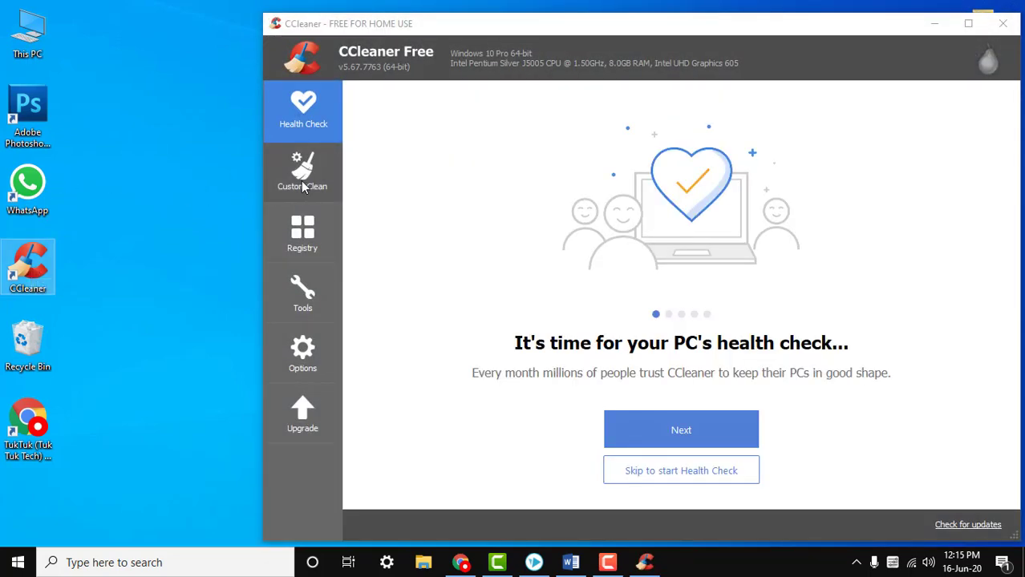
pyautogui.click(308, 245)
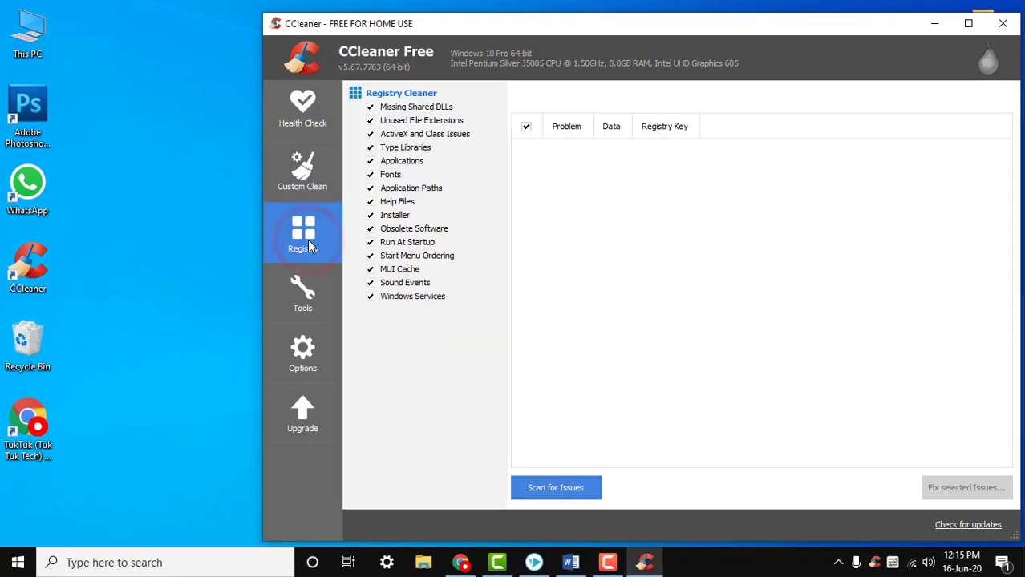
pyautogui.click(569, 488)
pyautogui.click(968, 24)
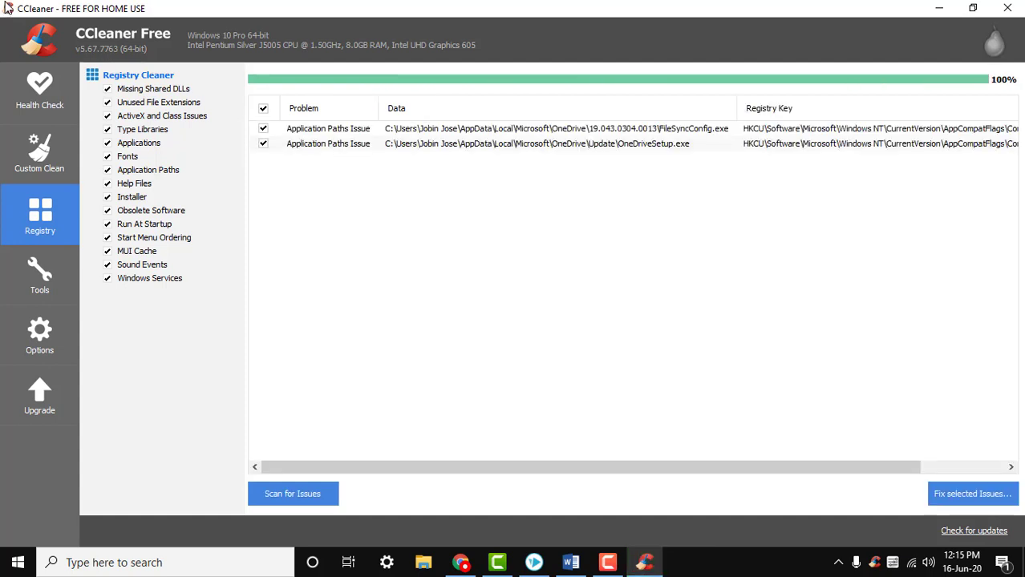
pyautogui.click(980, 494)
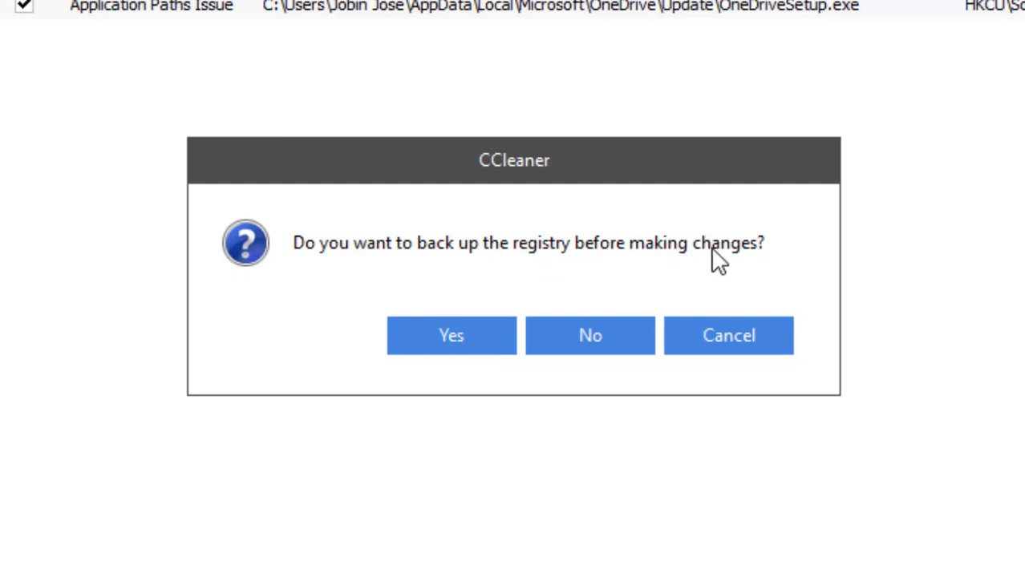
pyautogui.click(599, 335)
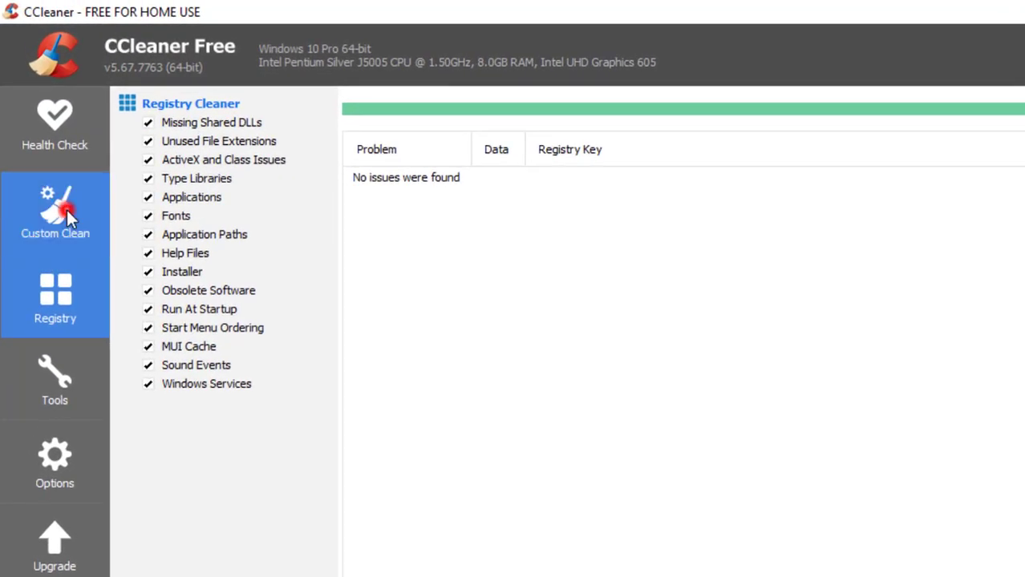
# - Page through CCleaner's Health Check introduction slides to the final one
pyautogui.click(68, 124)
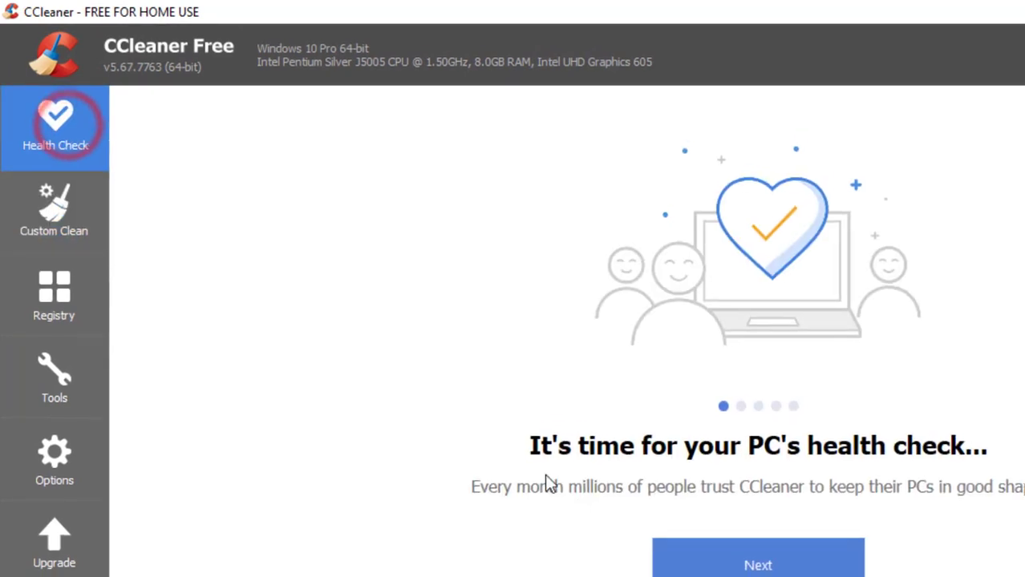
pyautogui.click(757, 562)
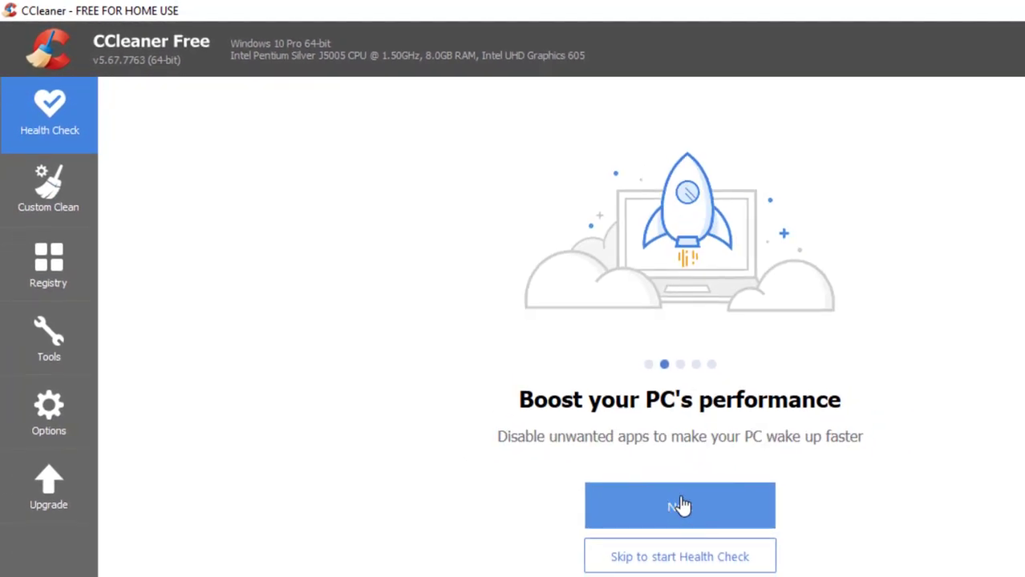
pyautogui.click(681, 505)
pyautogui.click(680, 505)
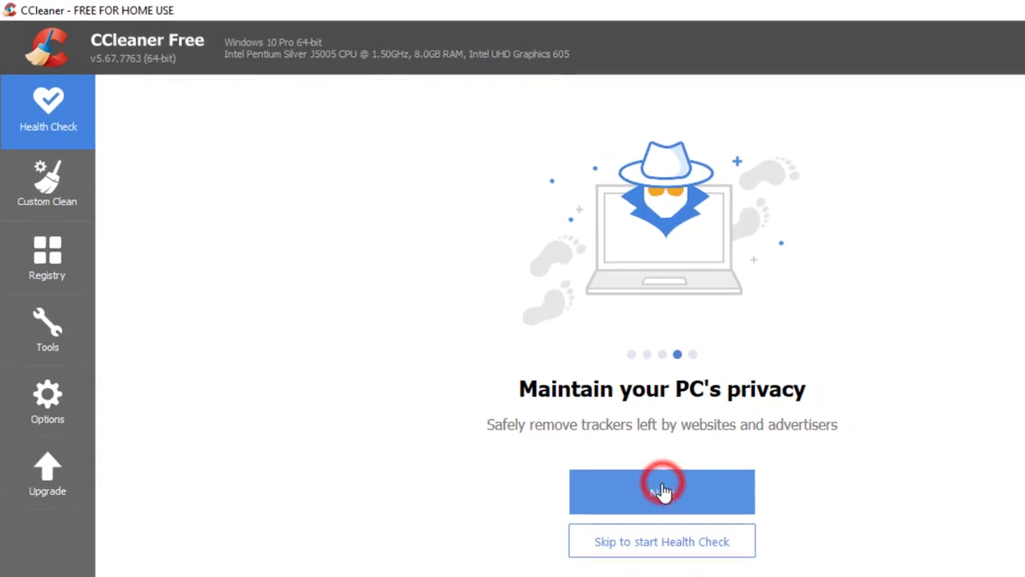
pyautogui.click(662, 491)
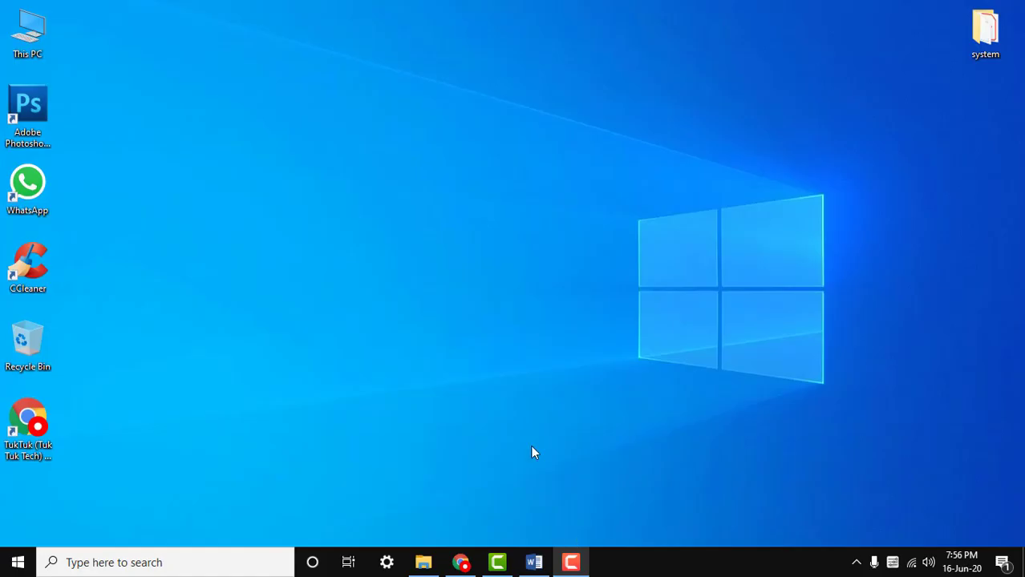
# - Open Performance Options from System Properties (sysdm.cpl) via its Advanced tab
pyautogui.click(120, 561)
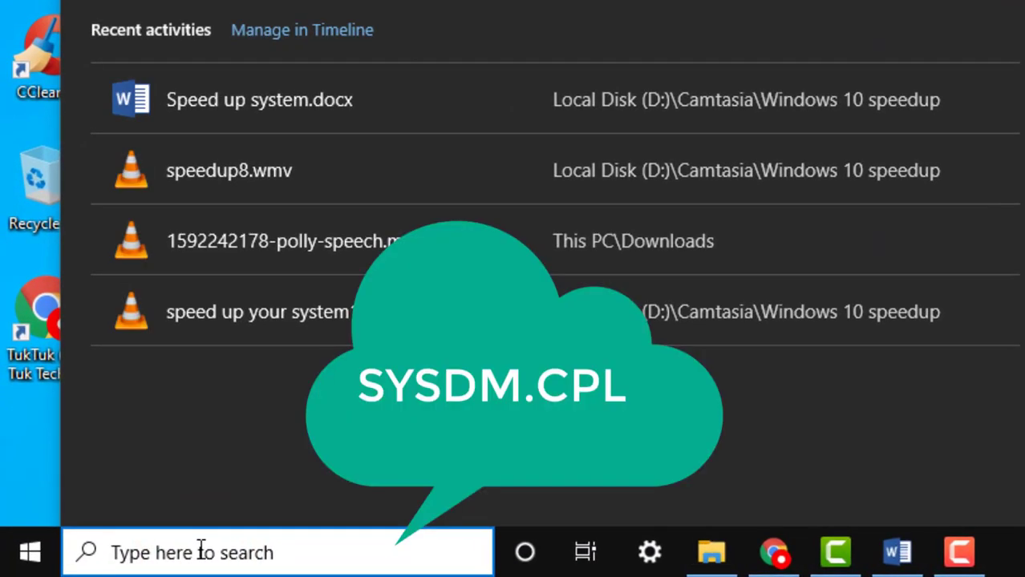
pyautogui.write('s')
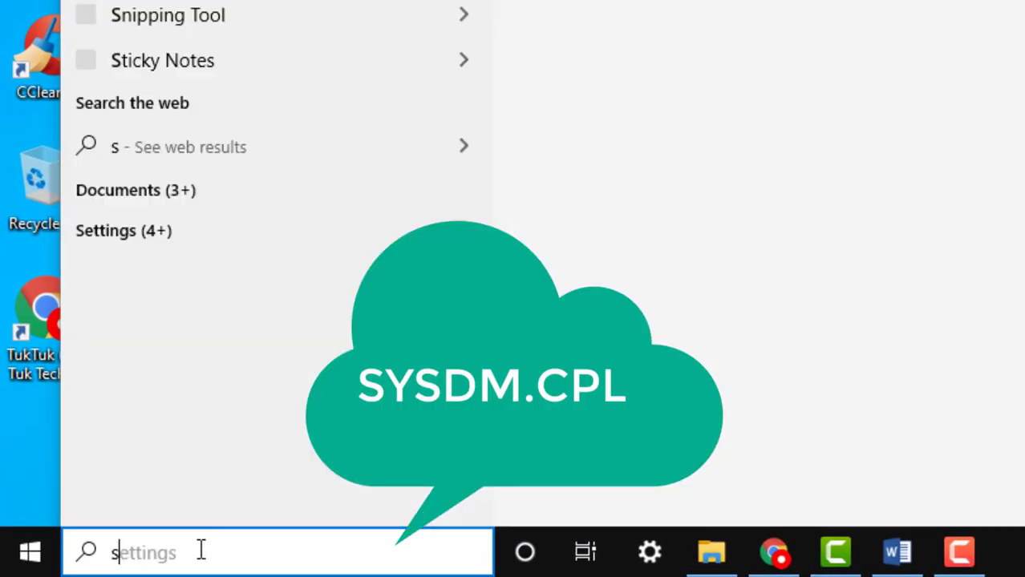
pyautogui.write('ysd')
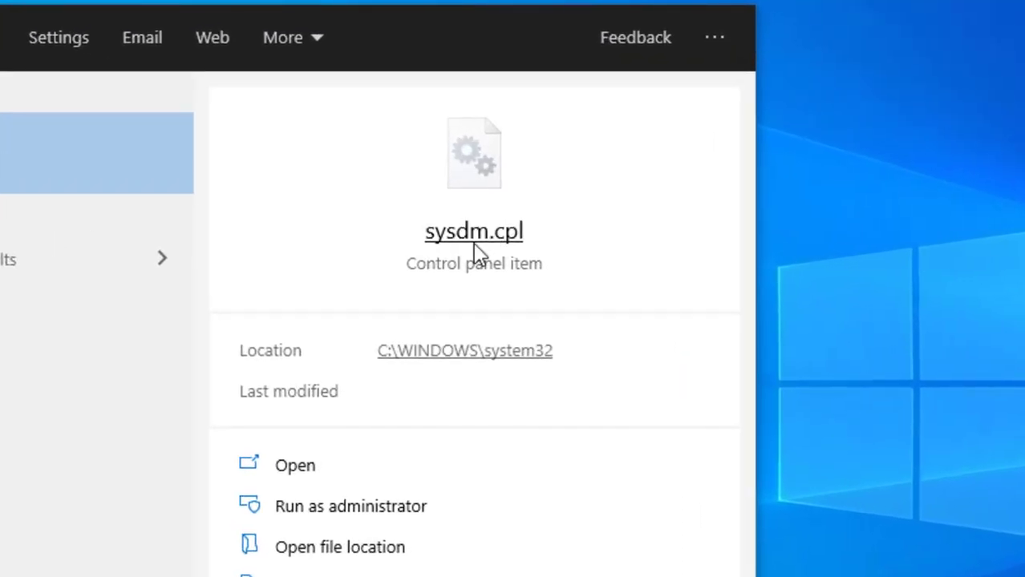
pyautogui.click(491, 234)
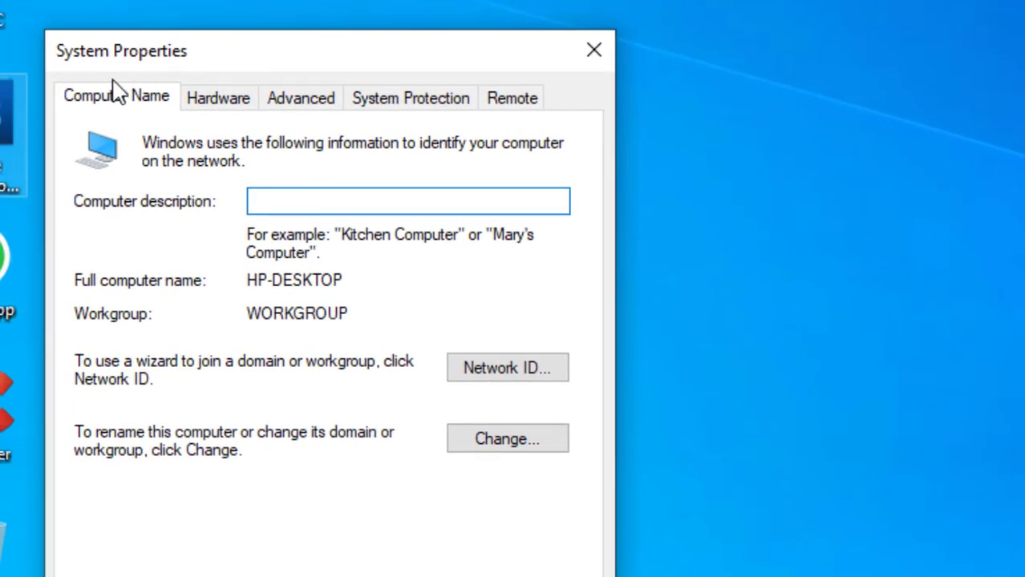
pyautogui.click(321, 108)
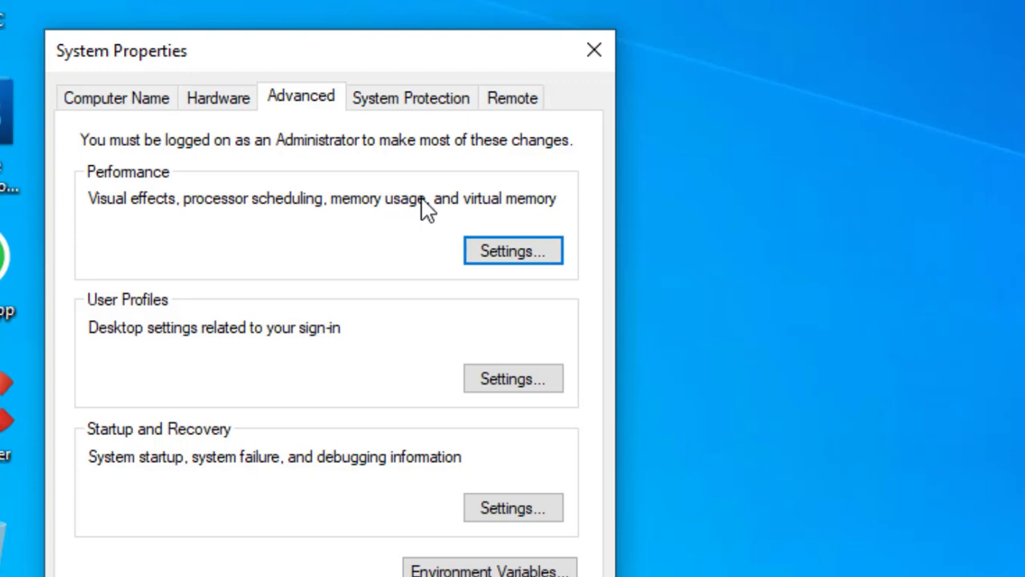
pyautogui.click(519, 256)
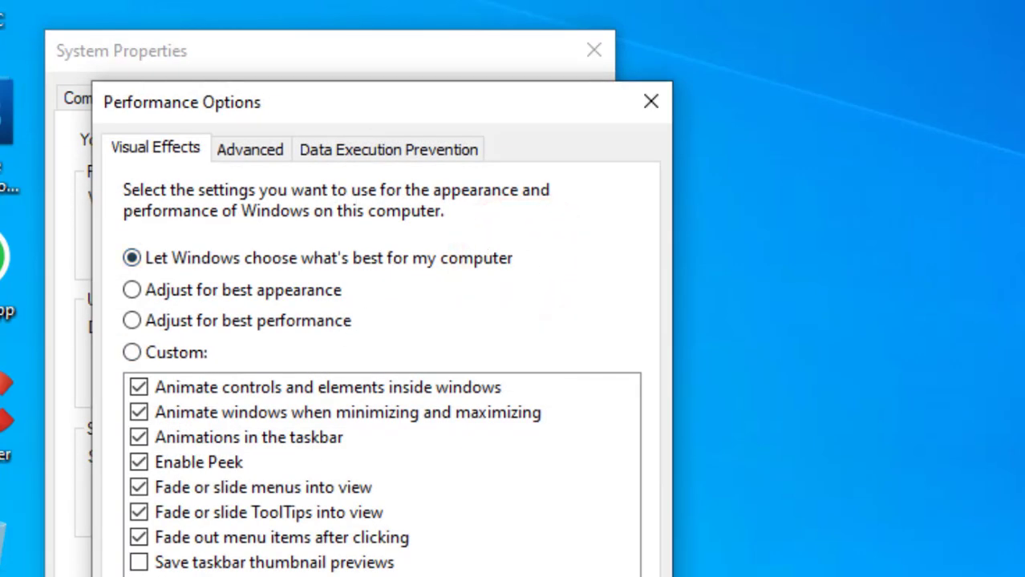
# - Apply 'Adjust for best performance' in Performance Options and close the dialog
pyautogui.click(132, 323)
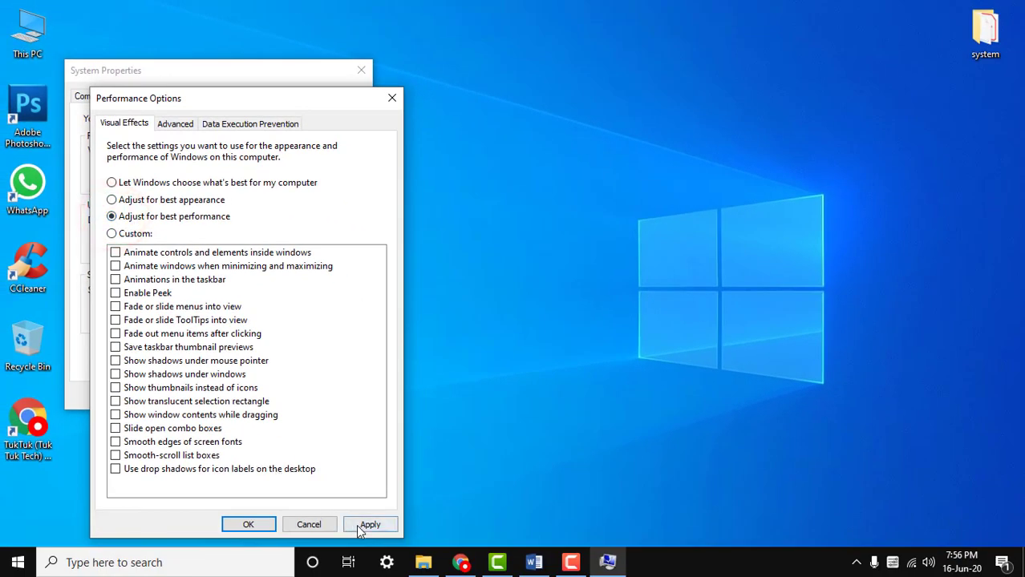
pyautogui.click(369, 525)
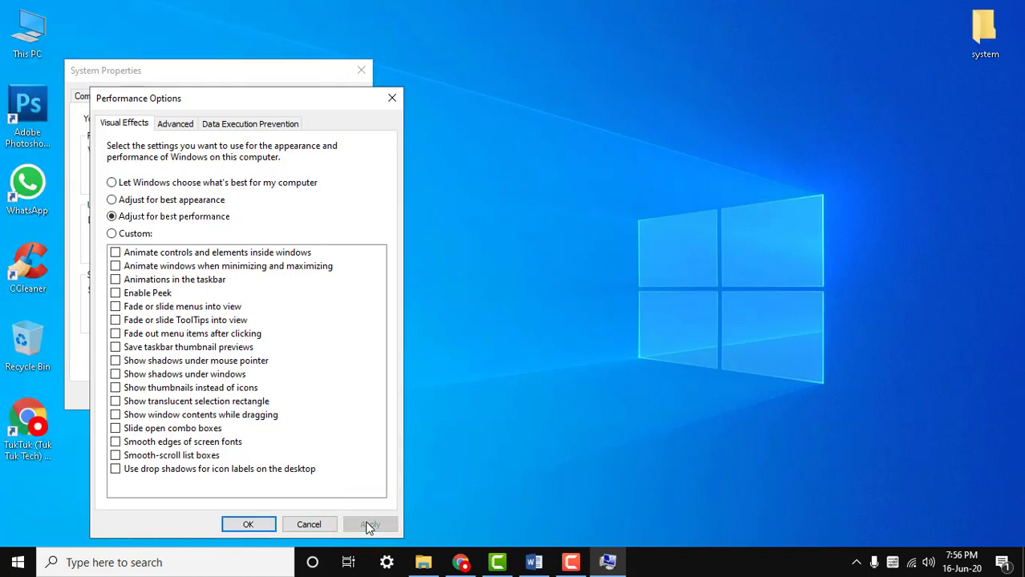
pyautogui.click(239, 526)
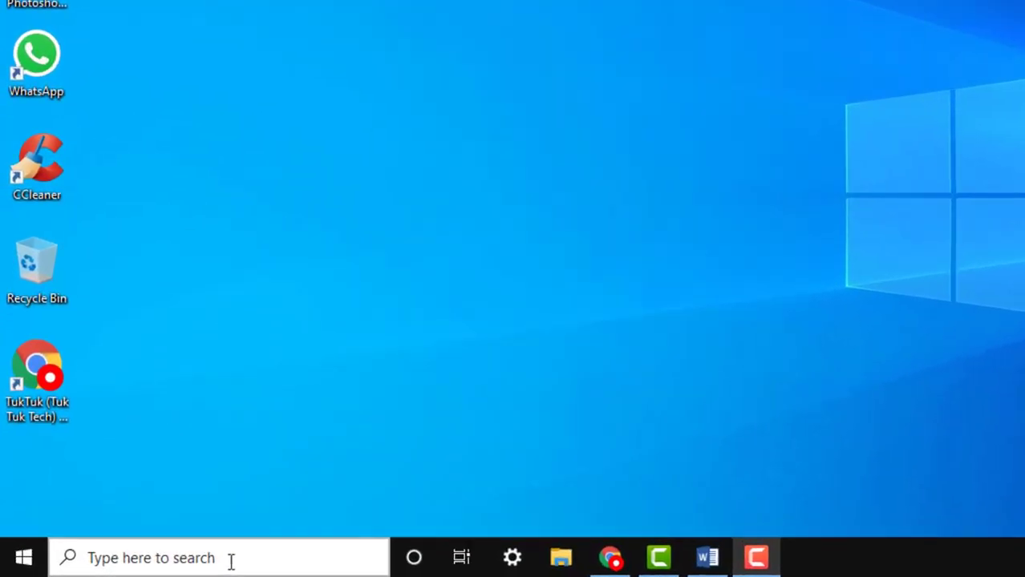
# - On the Ease of Access Display page, leave 'Show transparency in Windows' switched off
pyautogui.click(176, 563)
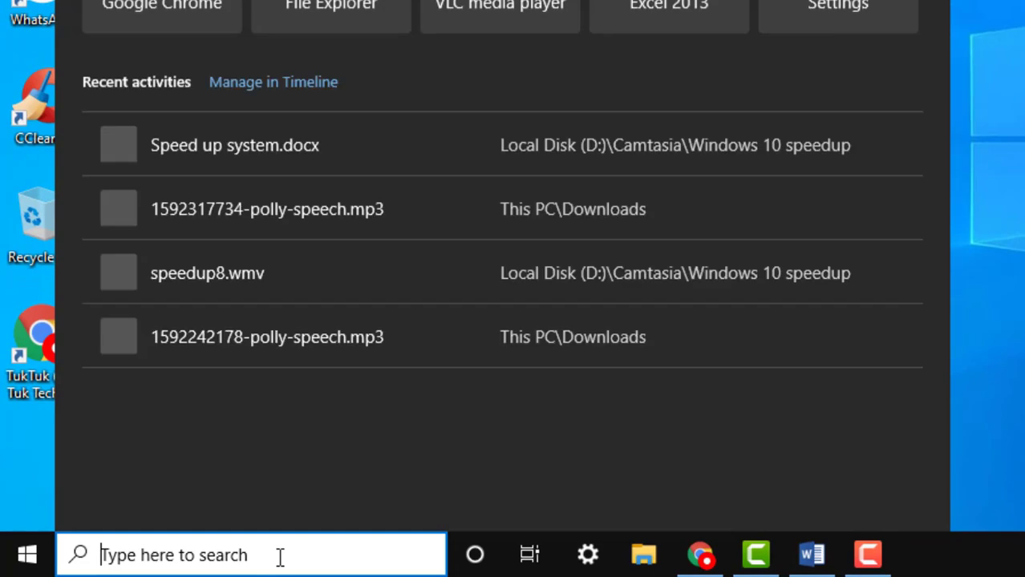
pyautogui.write('ease')
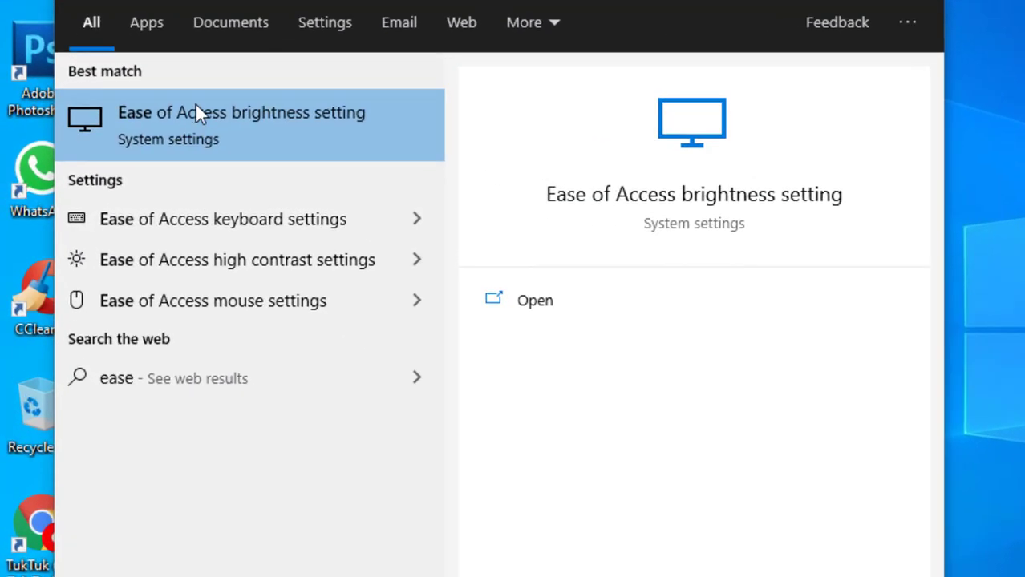
pyautogui.click(199, 122)
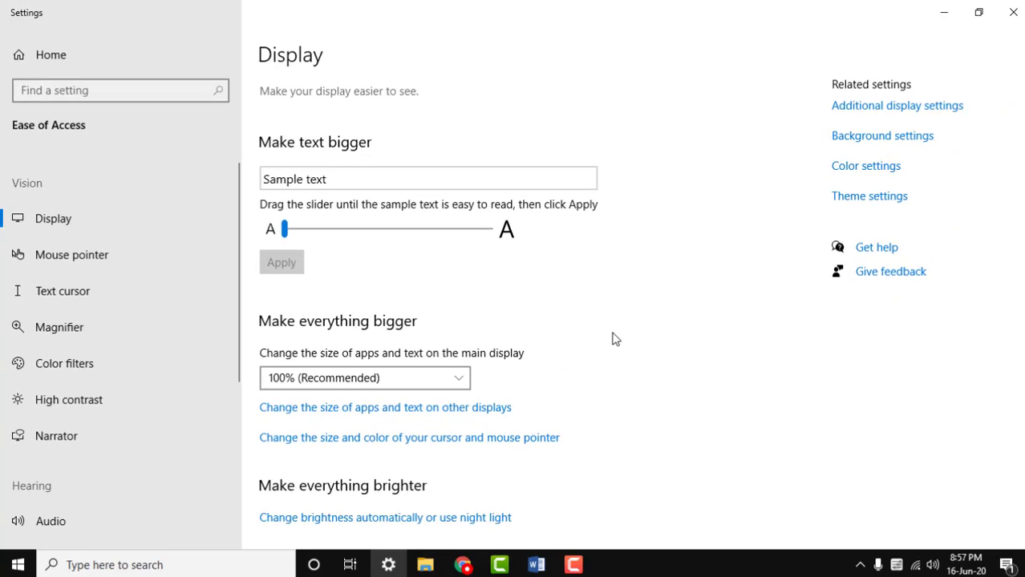
pyautogui.scroll(-5, 633, 334)
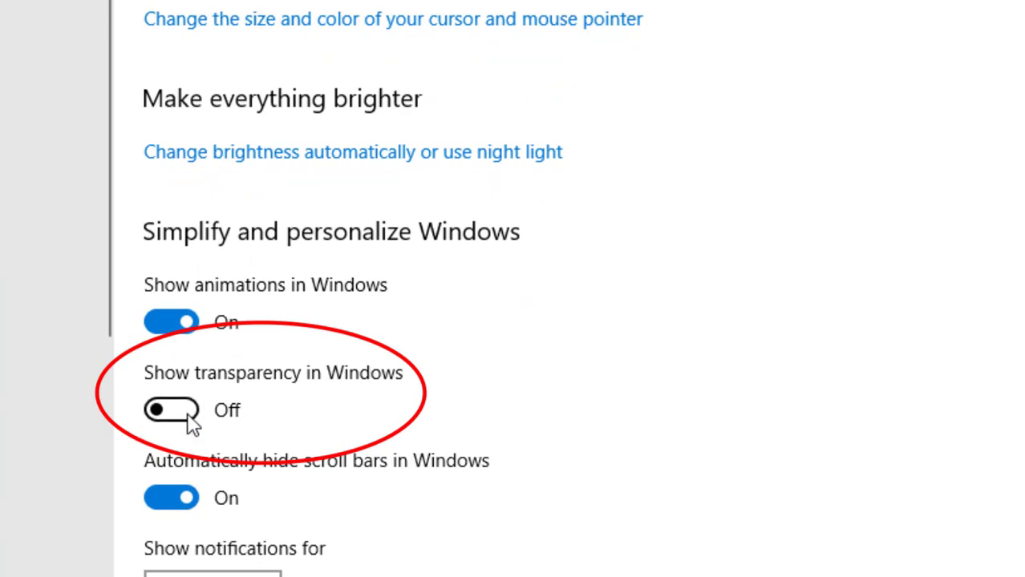
pyautogui.click(196, 424)
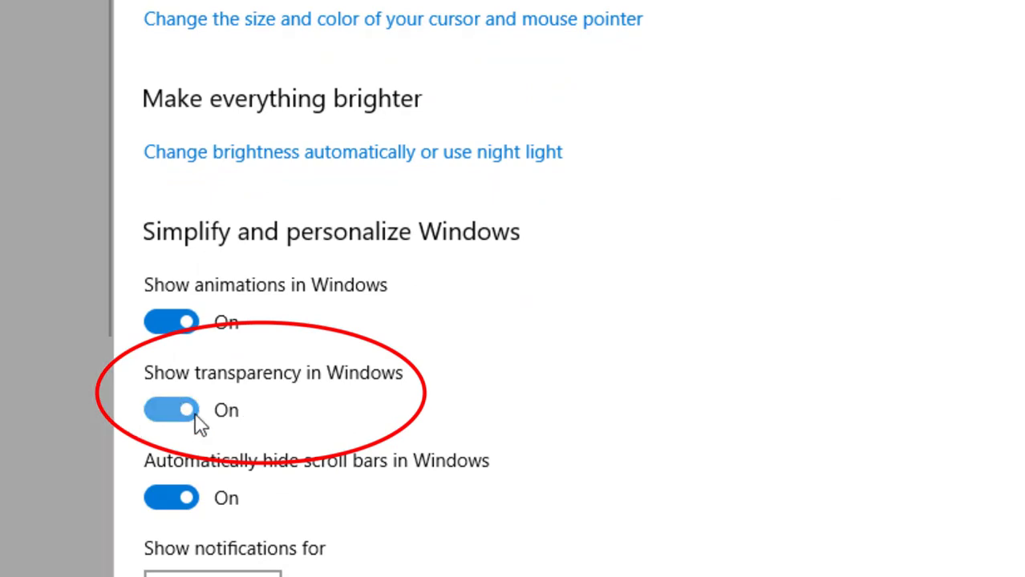
pyautogui.click(148, 410)
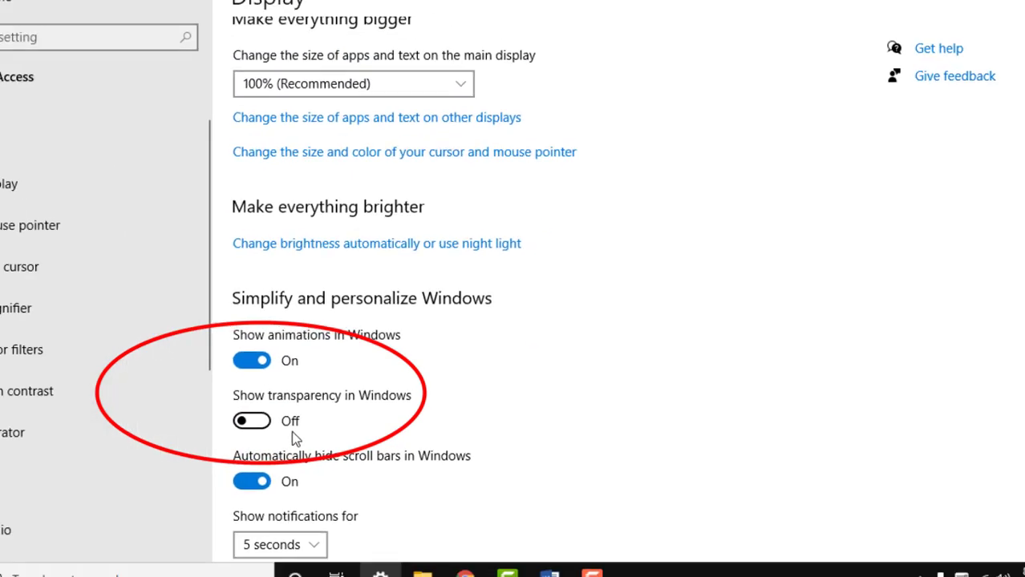
pyautogui.scroll(-3, 501, 434)
pyautogui.scroll(3, 503, 435)
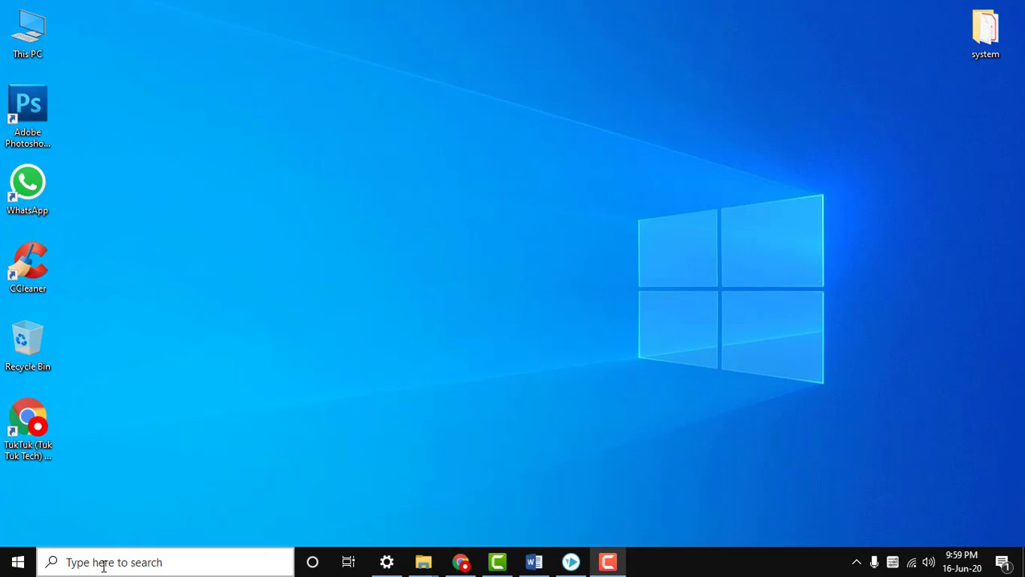
# - Analyze and optimize drive C: in Defragment and Optimize Drives until 0% fragmented
pyautogui.click(103, 566)
pyautogui.write('def')
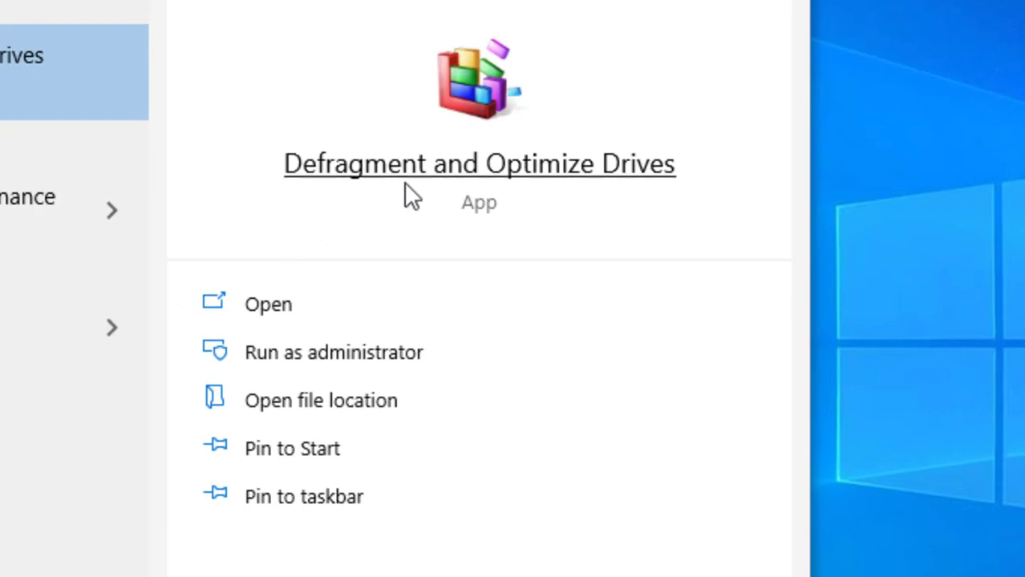
pyautogui.click(426, 175)
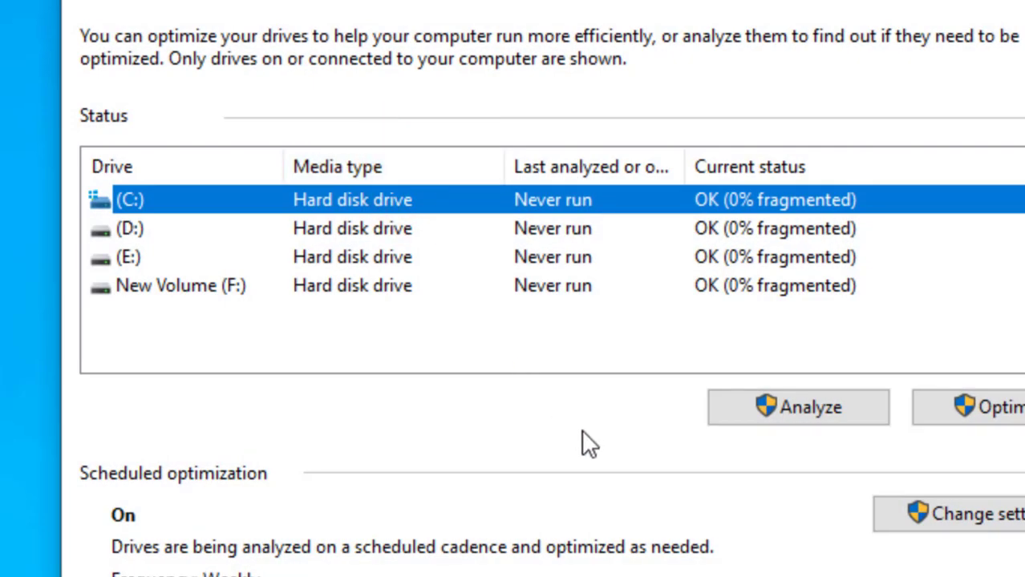
pyautogui.click(775, 412)
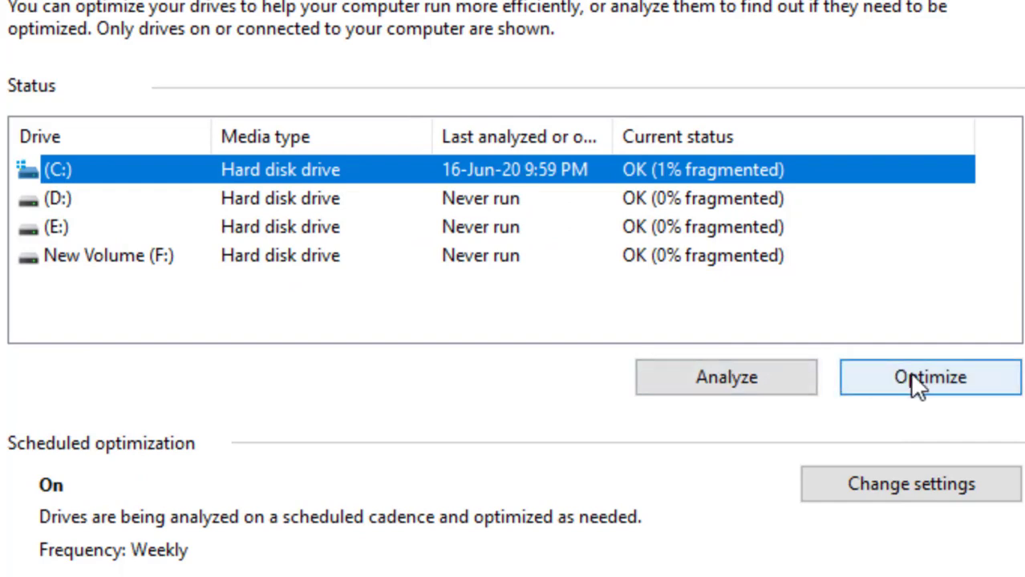
pyautogui.click(915, 382)
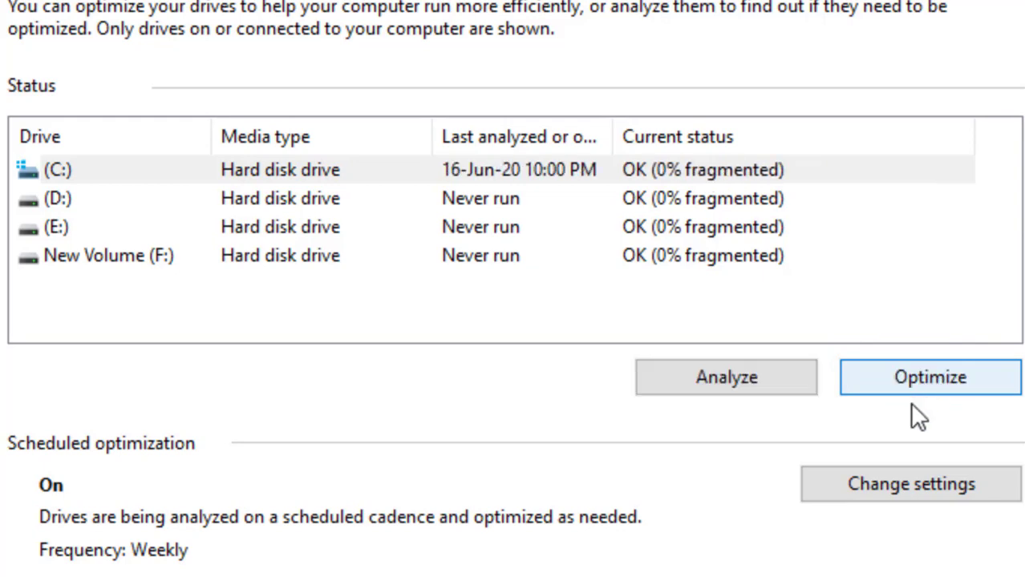
# - Review the weekly optimization schedule's drive list and close it unchanged
pyautogui.click(899, 483)
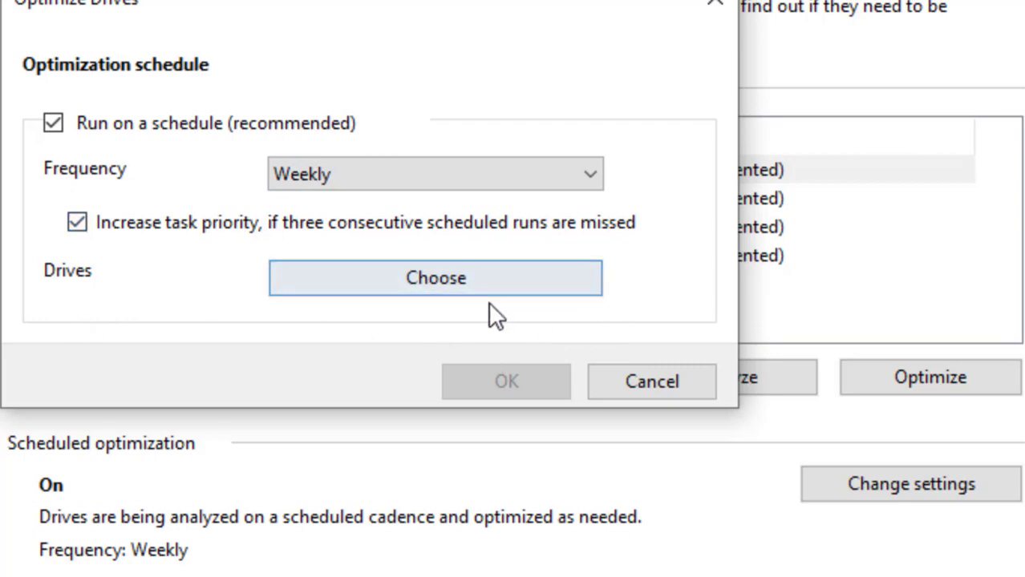
pyautogui.click(461, 281)
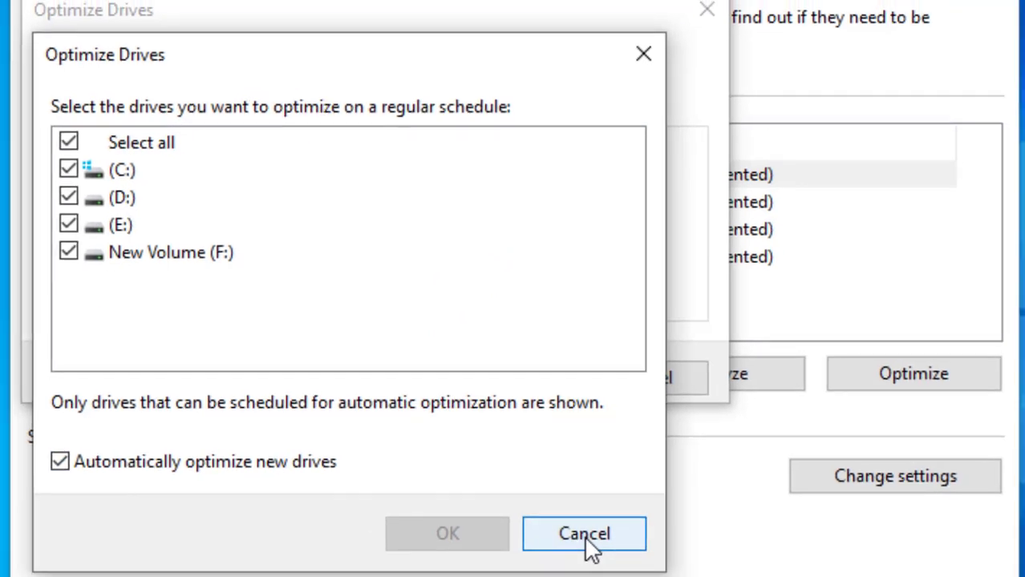
pyautogui.click(591, 545)
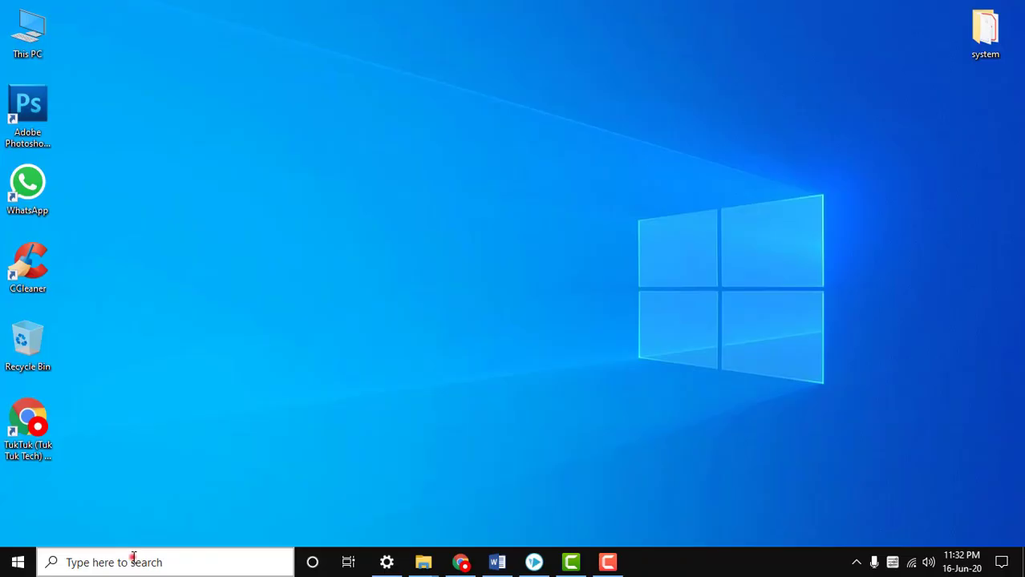
# - Open 'Check for updates' from a search for 'update' to view Windows Update status
pyautogui.click(134, 559)
pyautogui.write('upda')
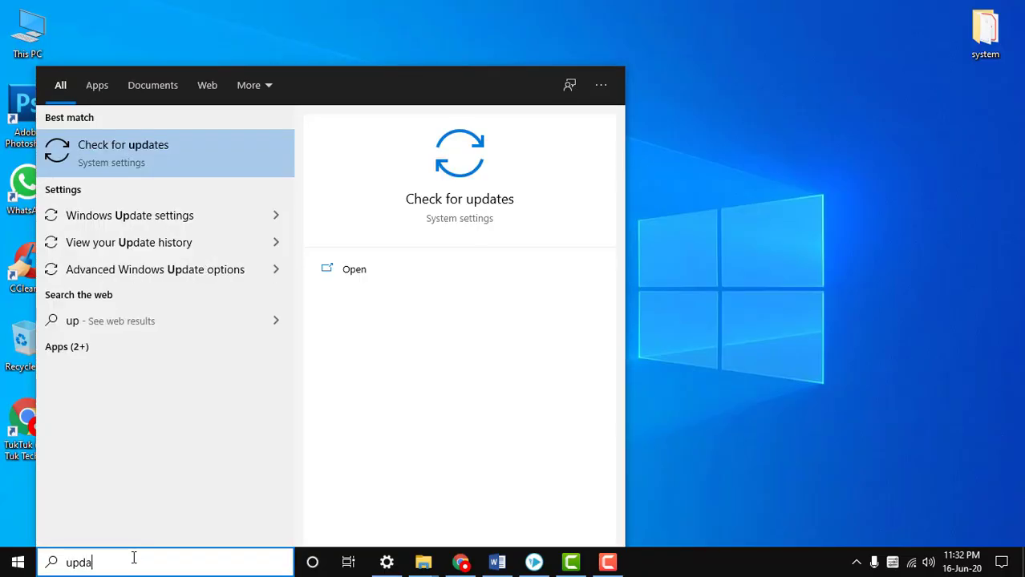
pyautogui.write('te')
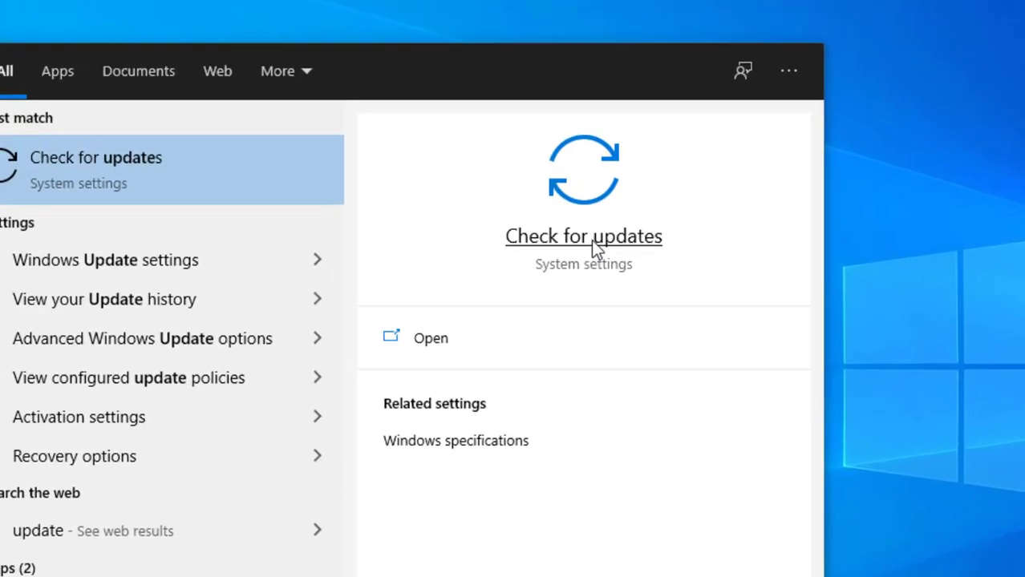
pyautogui.click(616, 242)
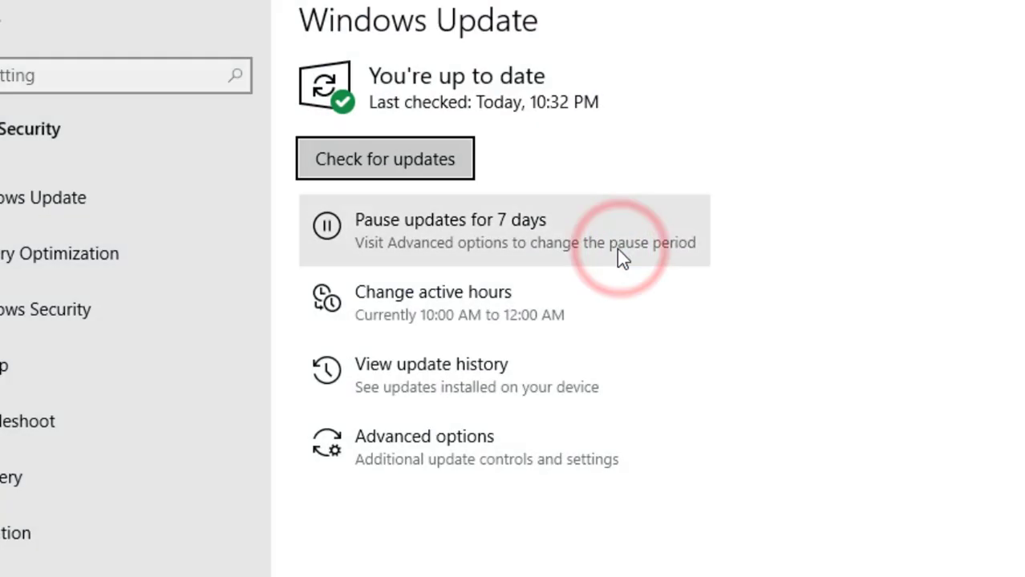